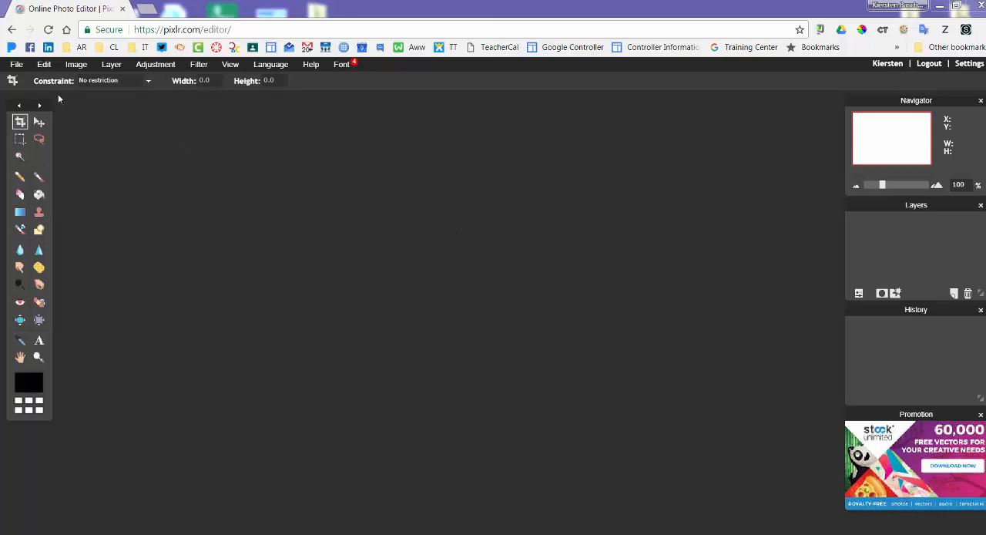
Create a transparent 800 x 600 image titled "Name Design-" followed by the creator's surname.
click(15, 64)
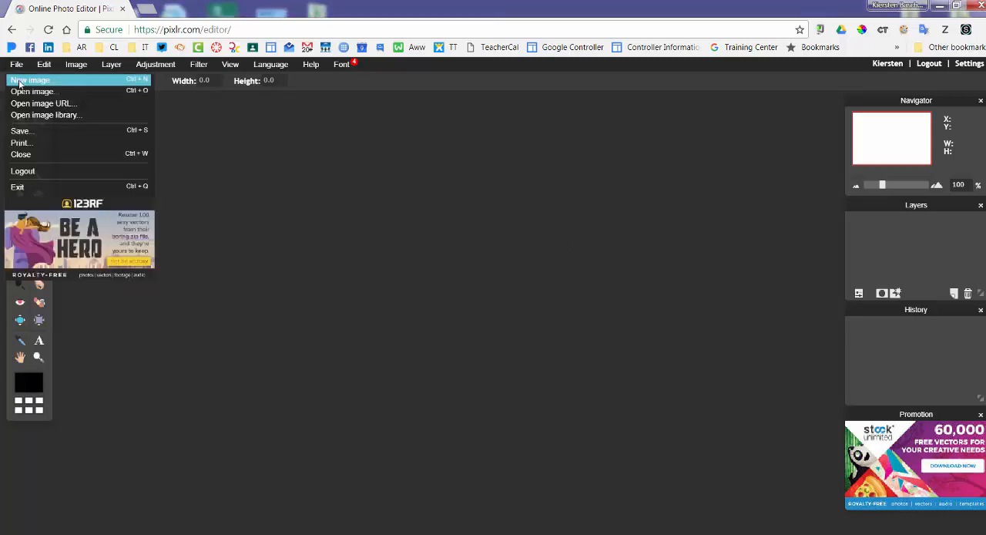
click(20, 81)
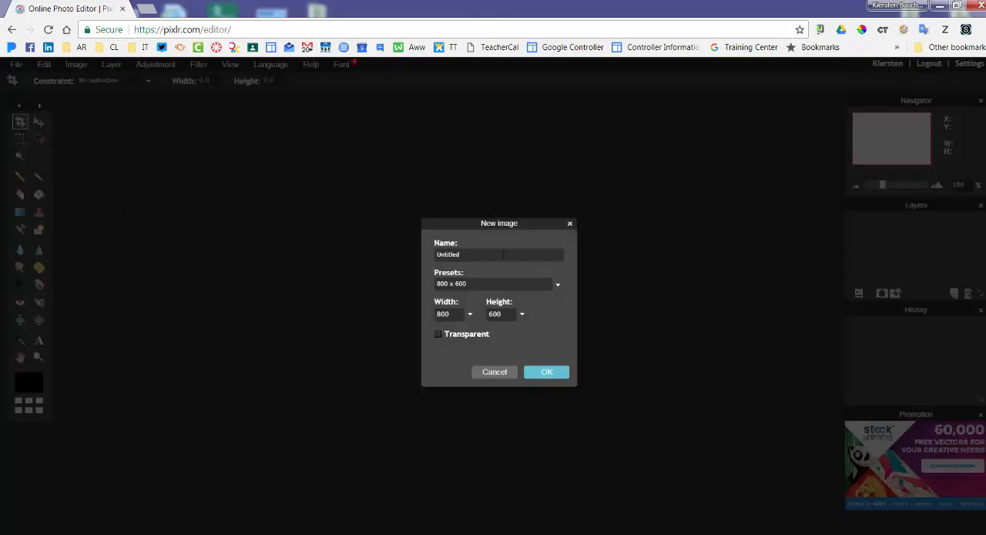
drag(503, 255, 437, 254)
text(Name Design-Baschnagel)
click(545, 374)
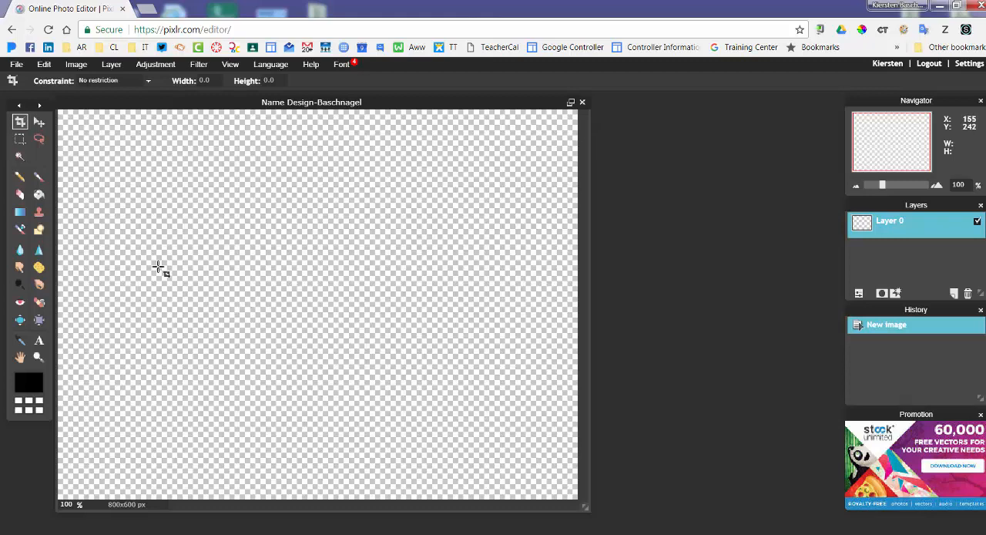
Fill the whole blank layer with deep pink ba135e using the Paint bucket tool, and switch to the Move tool.
click(38, 195)
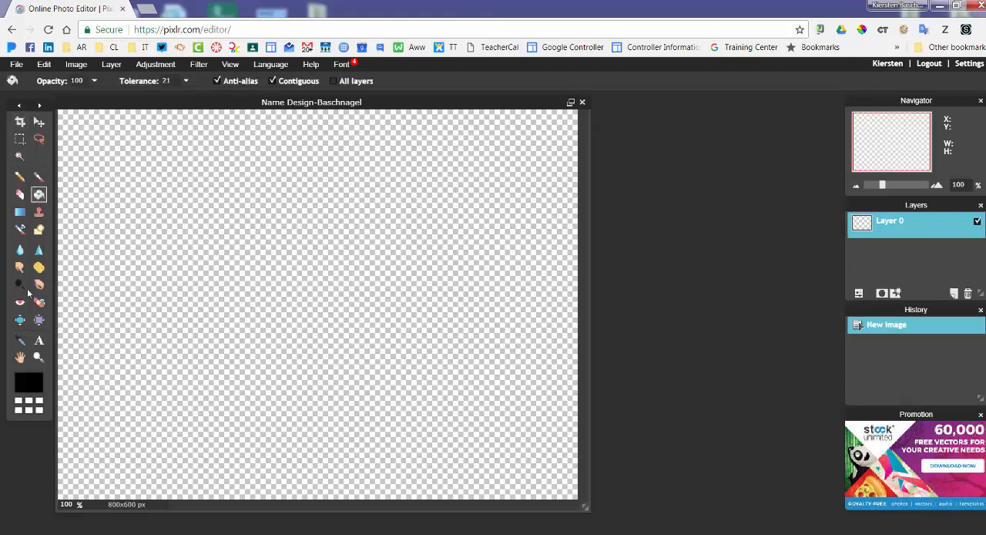
click(34, 380)
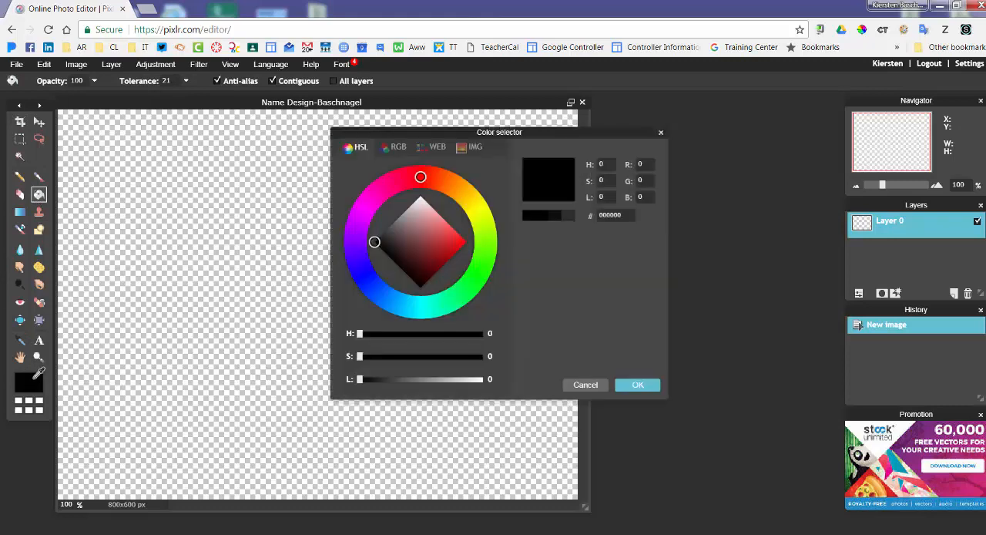
click(391, 184)
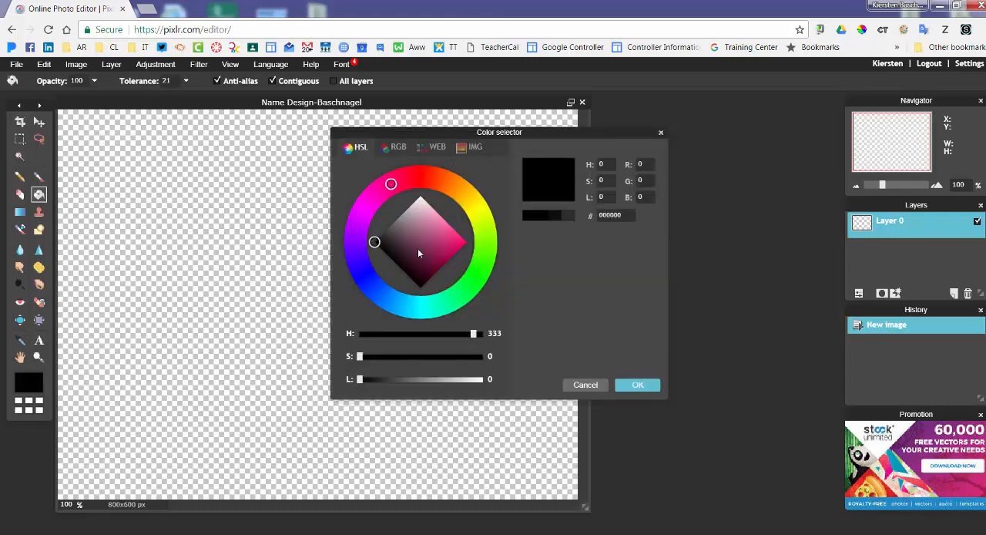
click(450, 251)
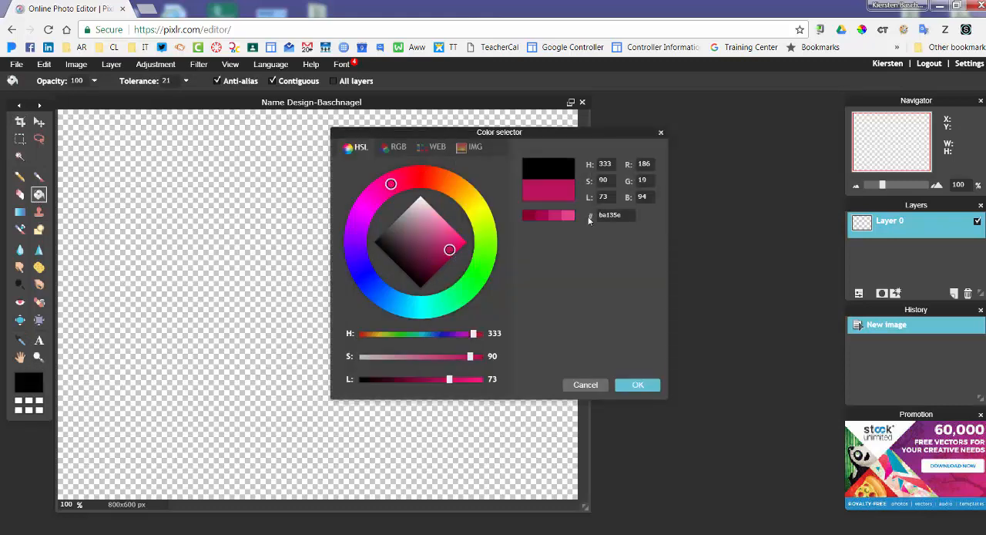
click(638, 385)
click(303, 269)
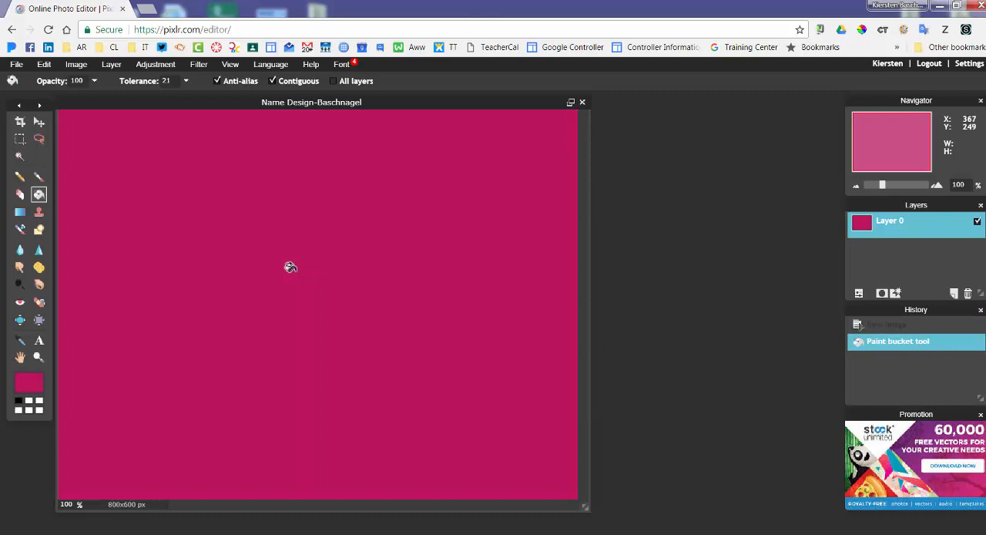
click(39, 122)
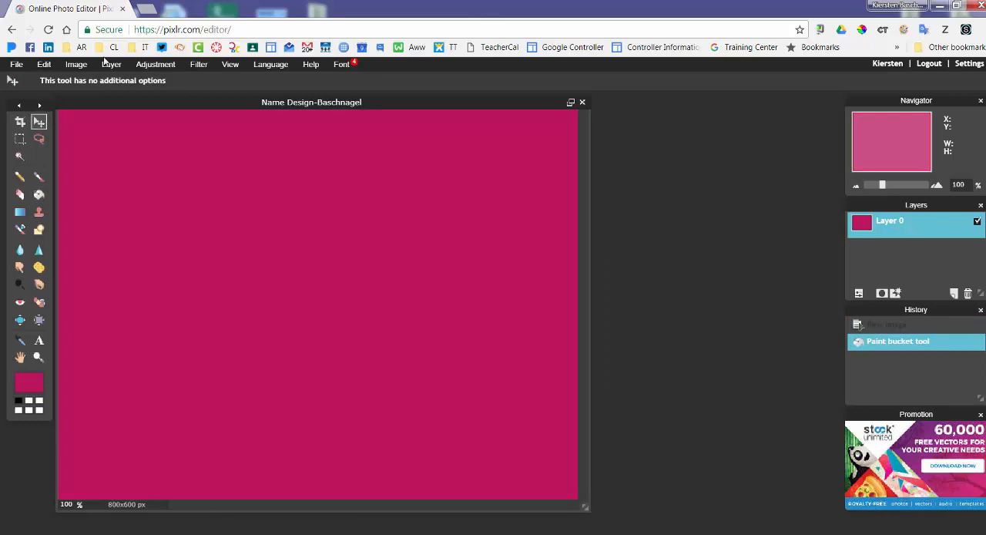
Open the Pixabay site in a new browser tab and search its images for grass.
click(148, 11)
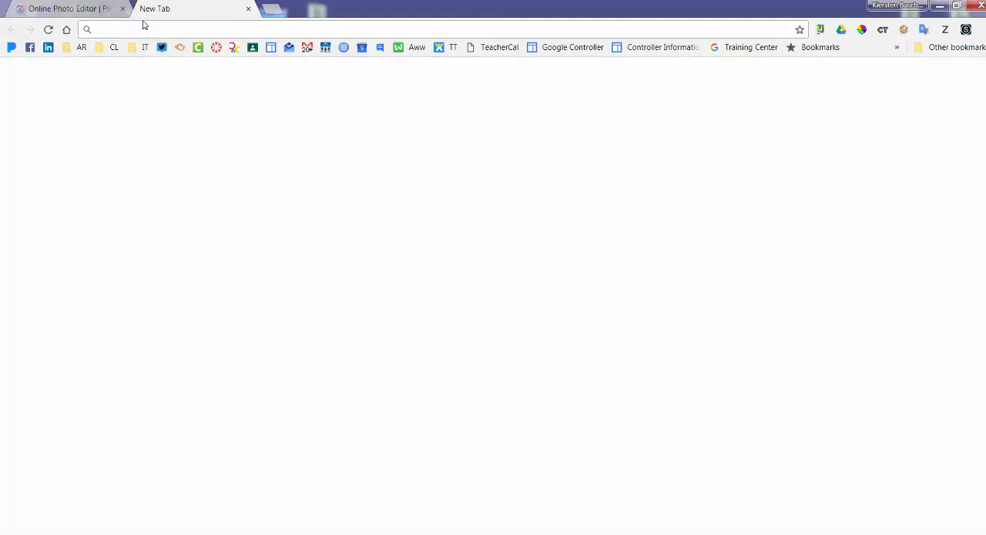
text(p)
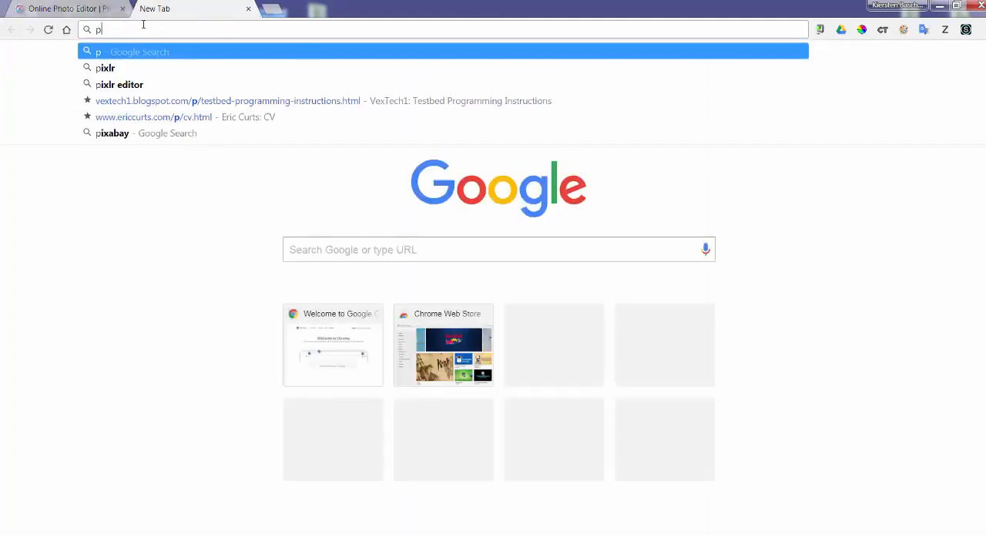
text(ixabay)
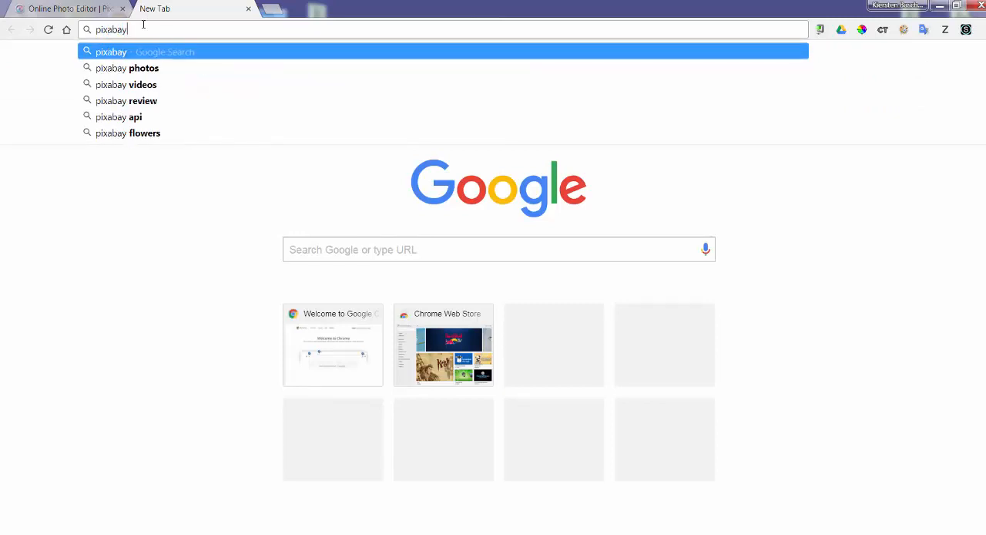
key(Return)
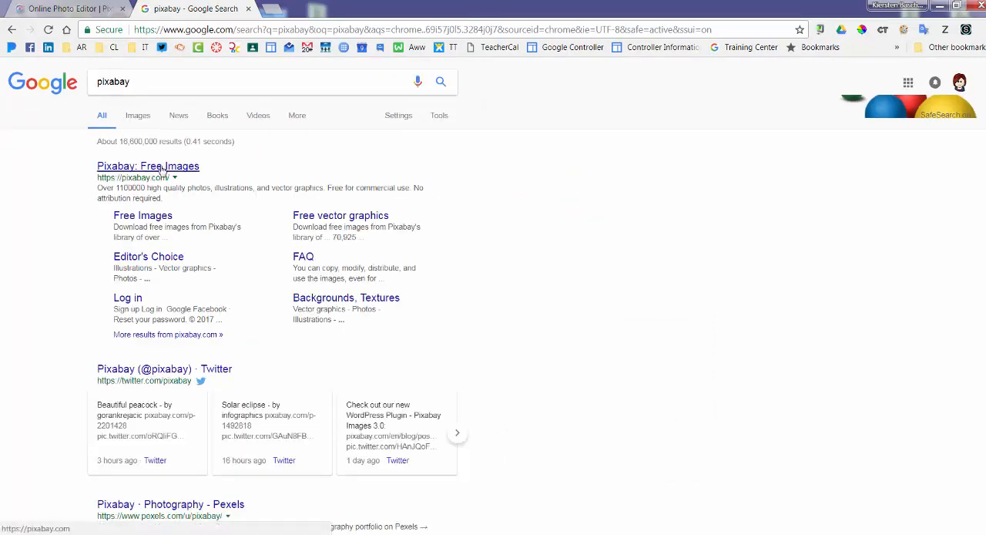
click(161, 169)
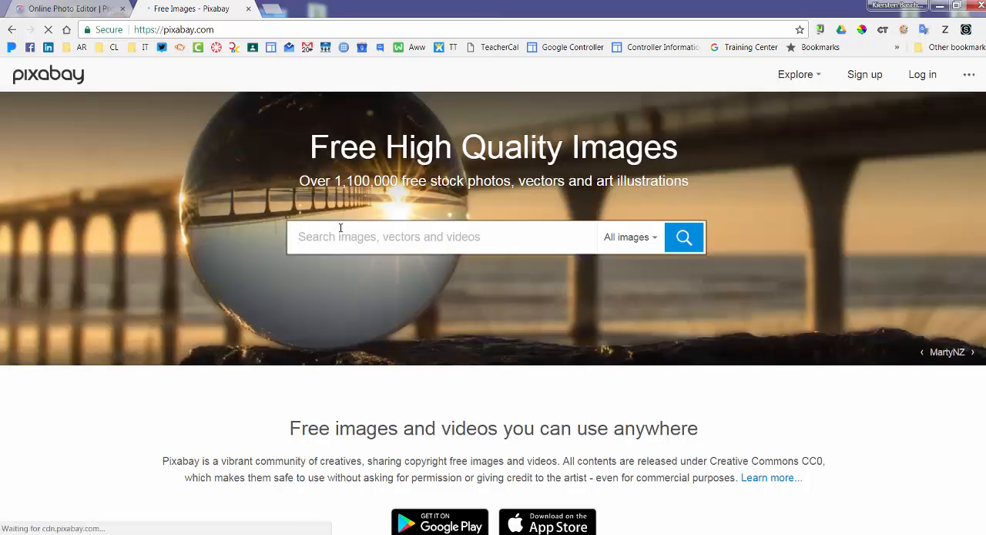
text(grass)
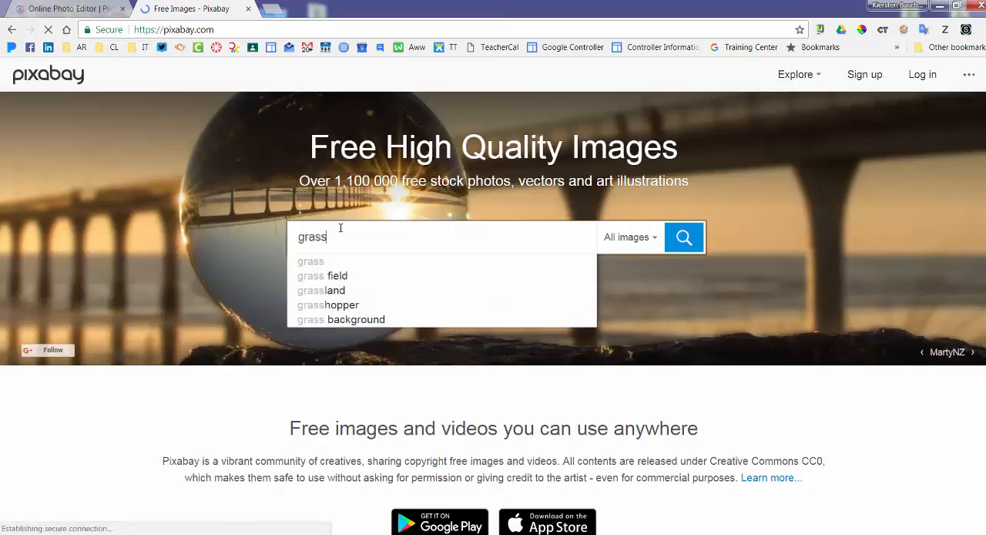
key(Return)
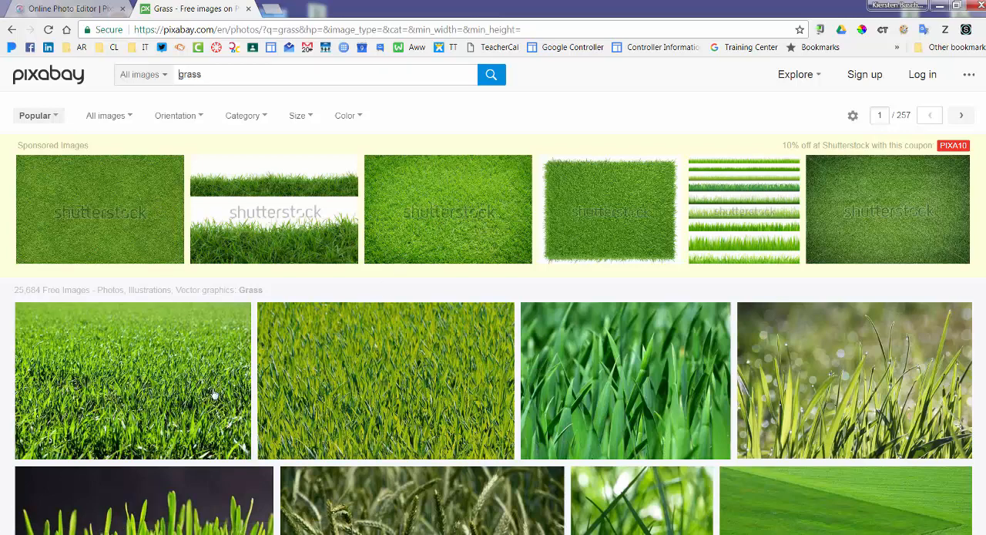
Open the yellow-green meadow grass photo from the free results and save it to the Desktop as grass.
click(283, 434)
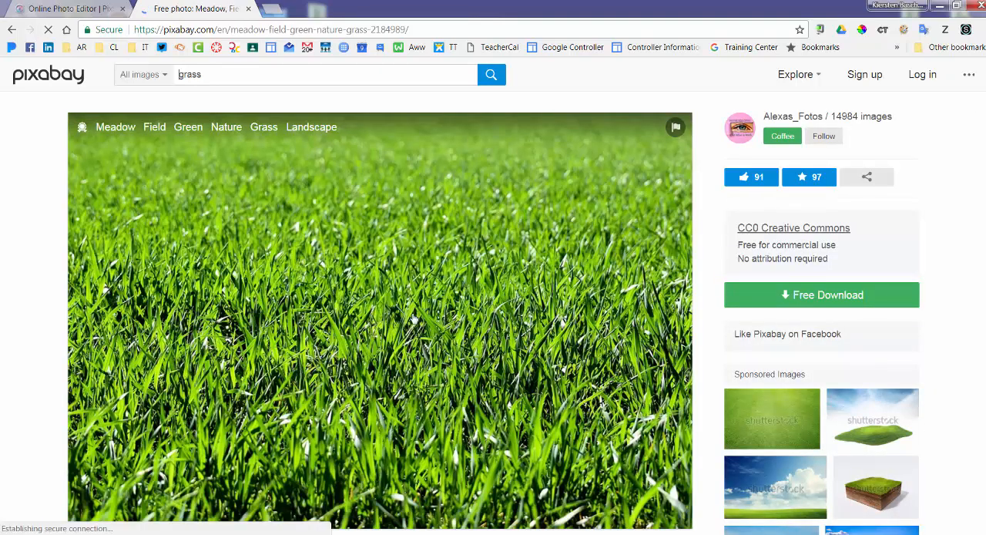
right_click(414, 319)
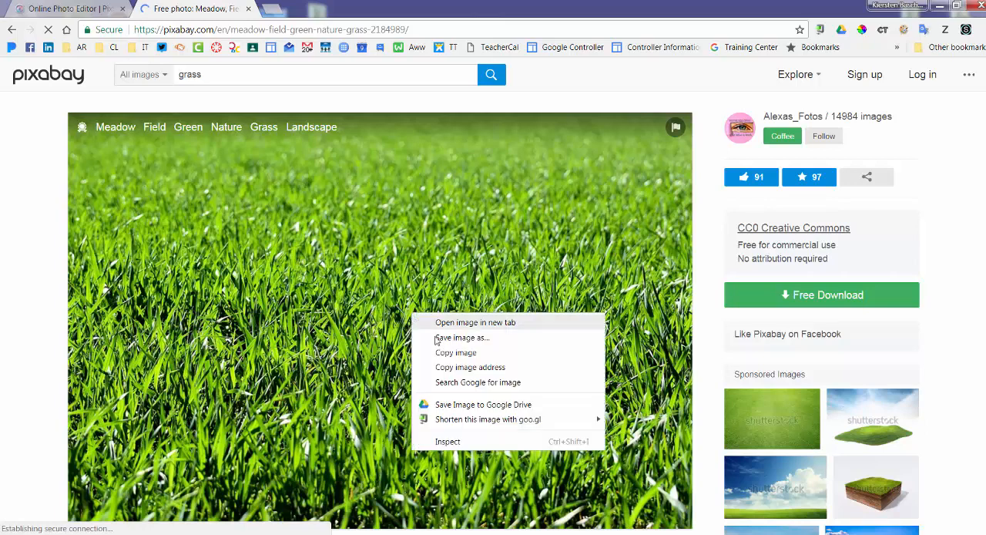
click(438, 338)
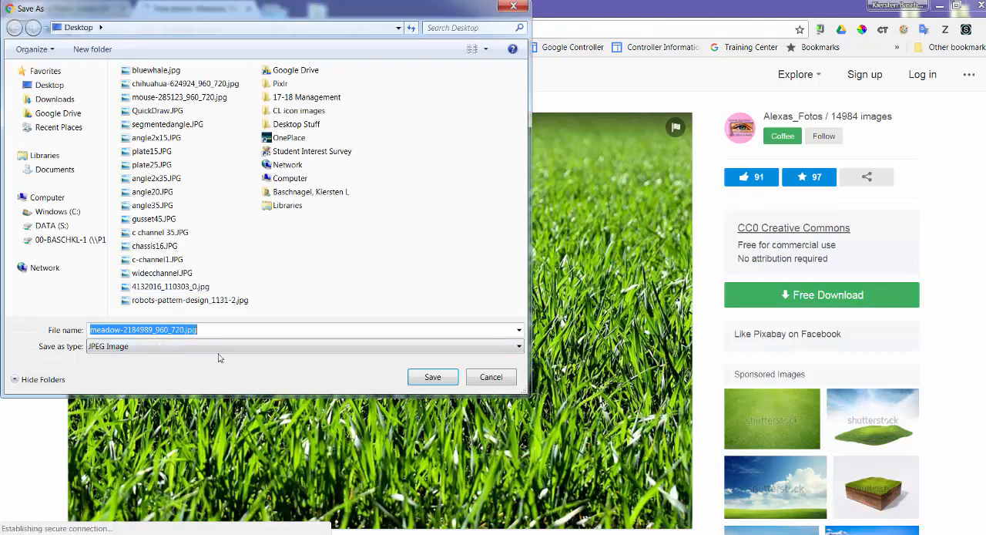
text(grass)
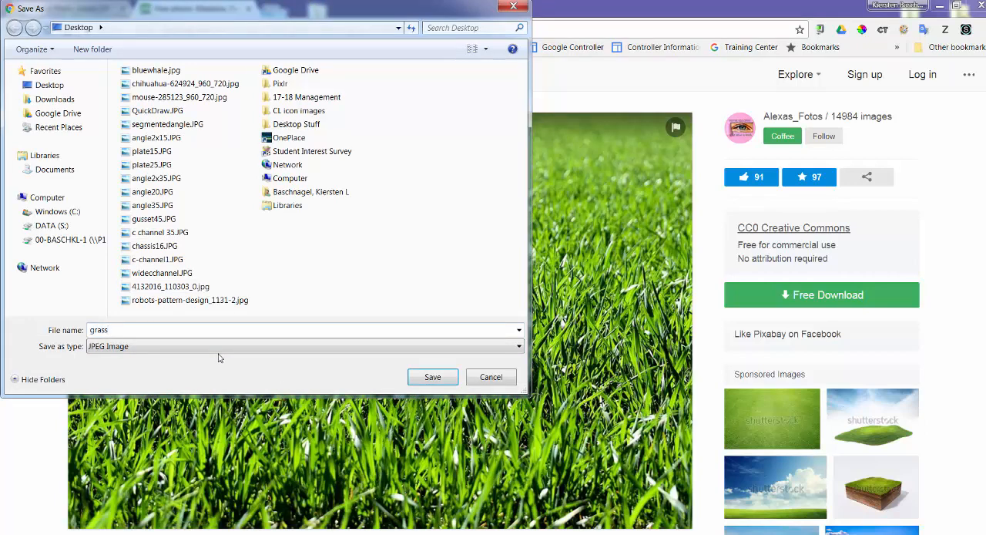
key(Return)
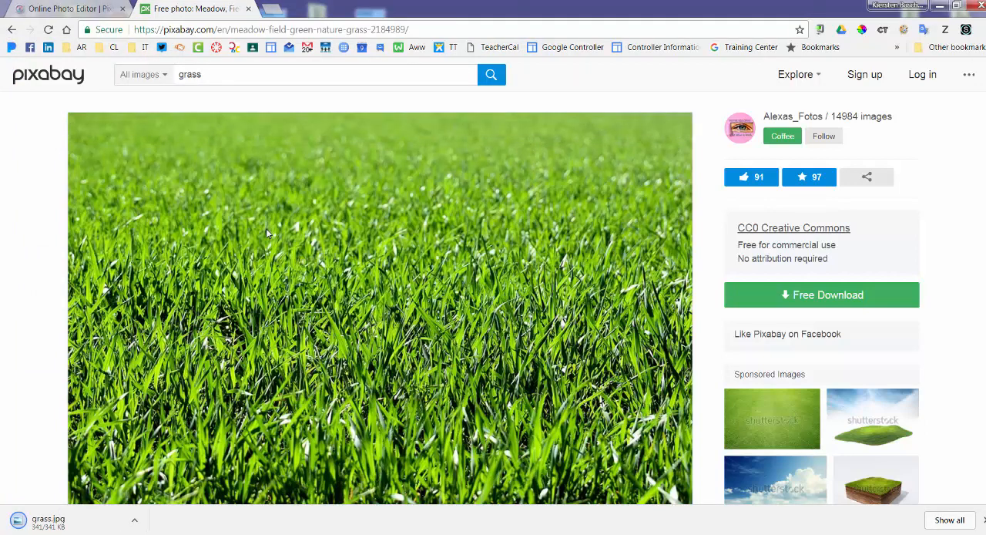
Return to the Pixlr editor, add grass.jpg from the Desktop as a new layer, and leave that layer selected.
key(ctrl+shift+Tab)
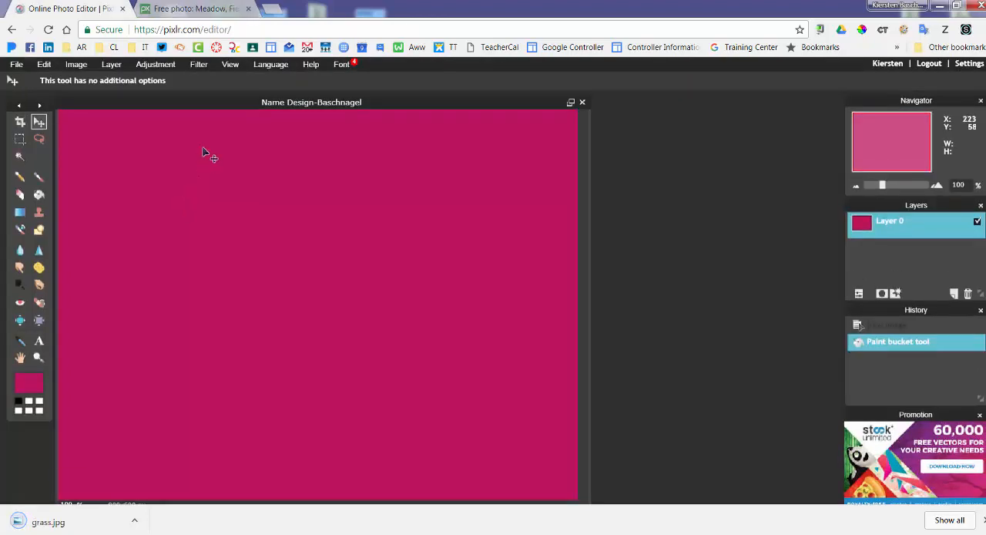
click(112, 66)
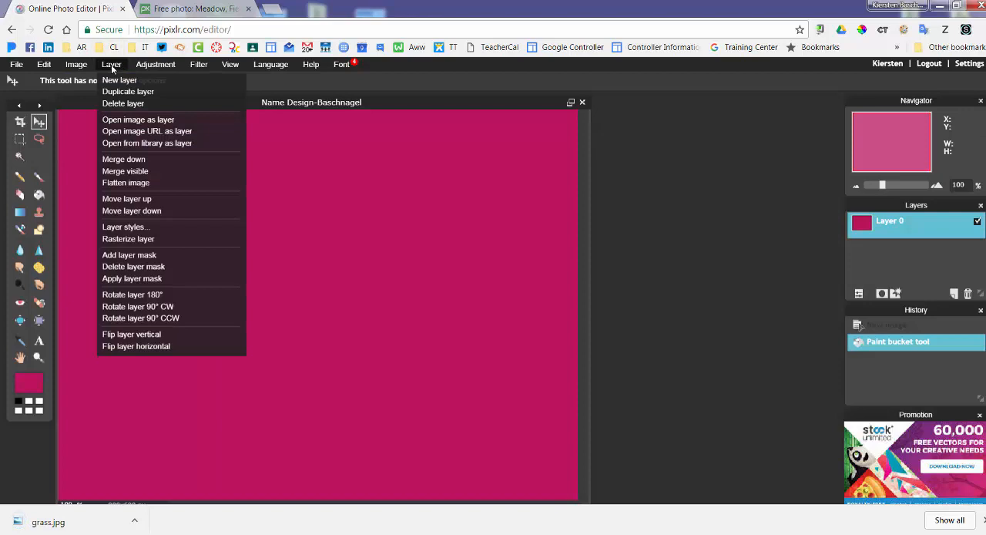
click(120, 121)
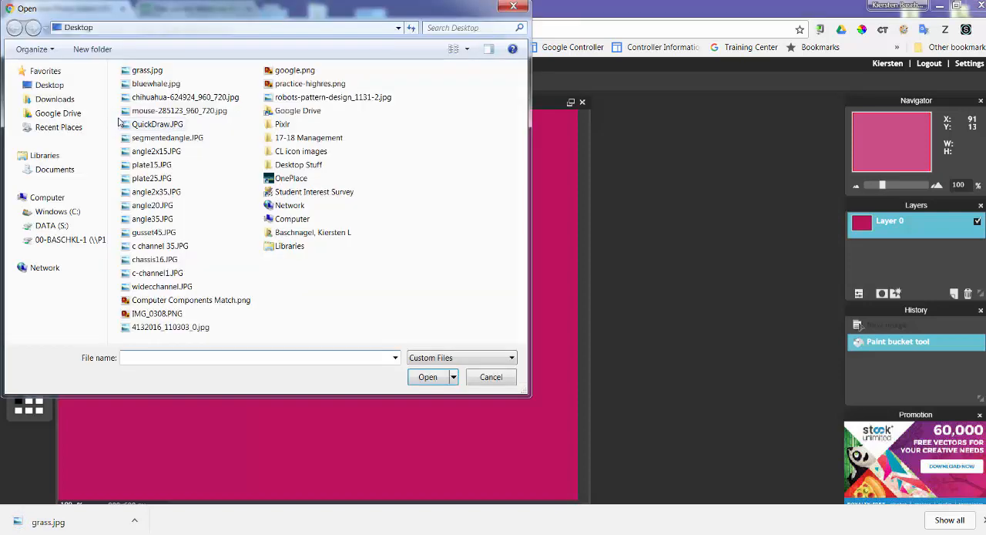
click(144, 71)
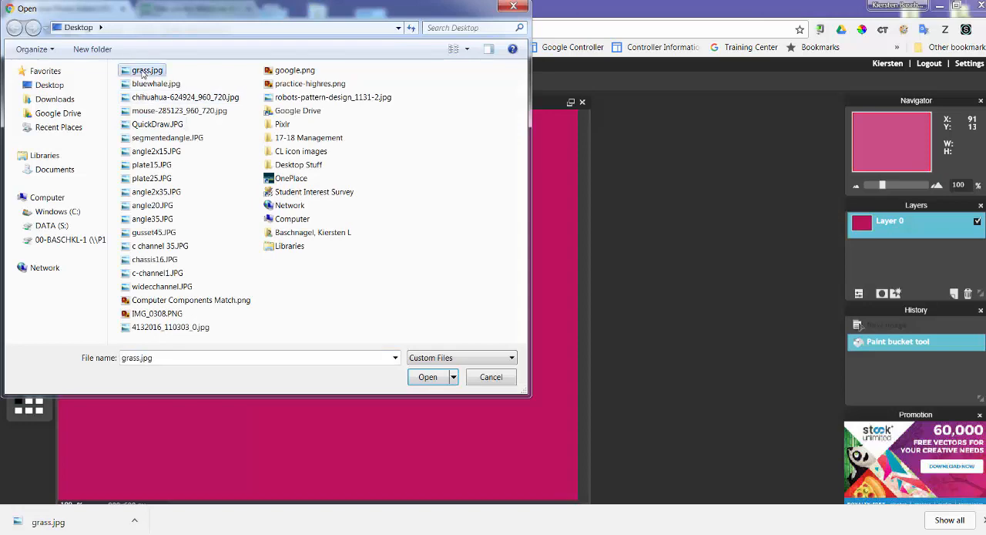
click(428, 377)
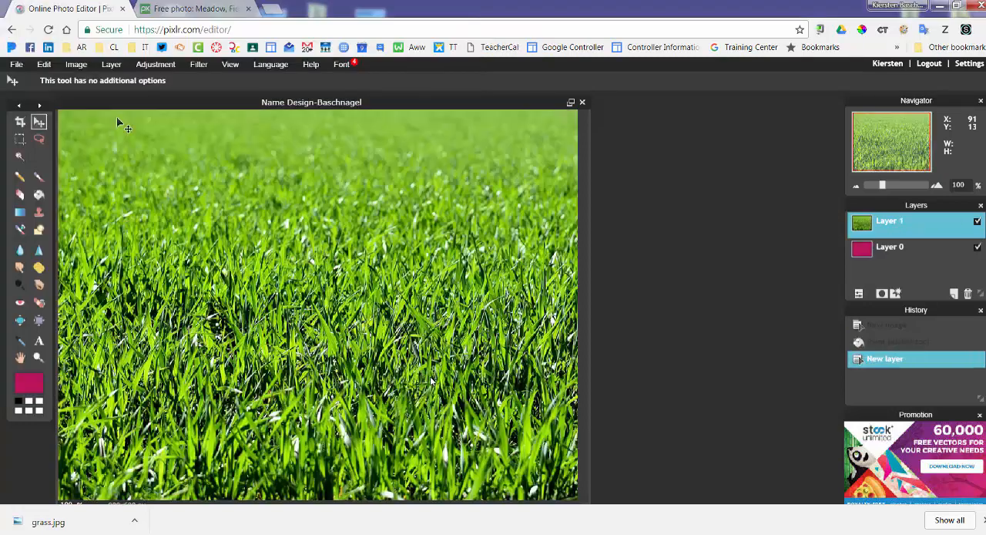
click(866, 255)
click(870, 225)
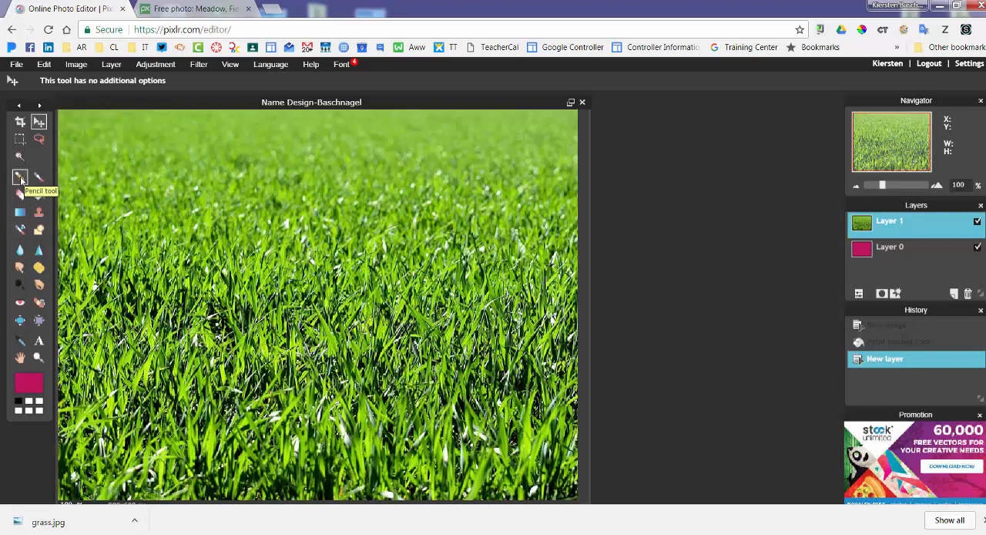
Switch back to Pixabay, search for border, and look through the results for a usable border image.
click(181, 9)
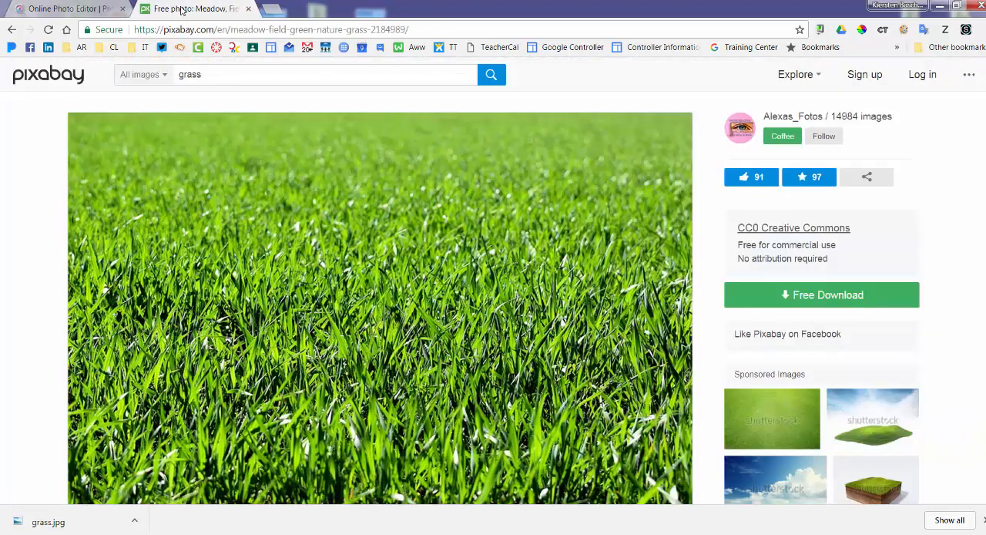
drag(203, 73, 161, 83)
text(border)
key(Return)
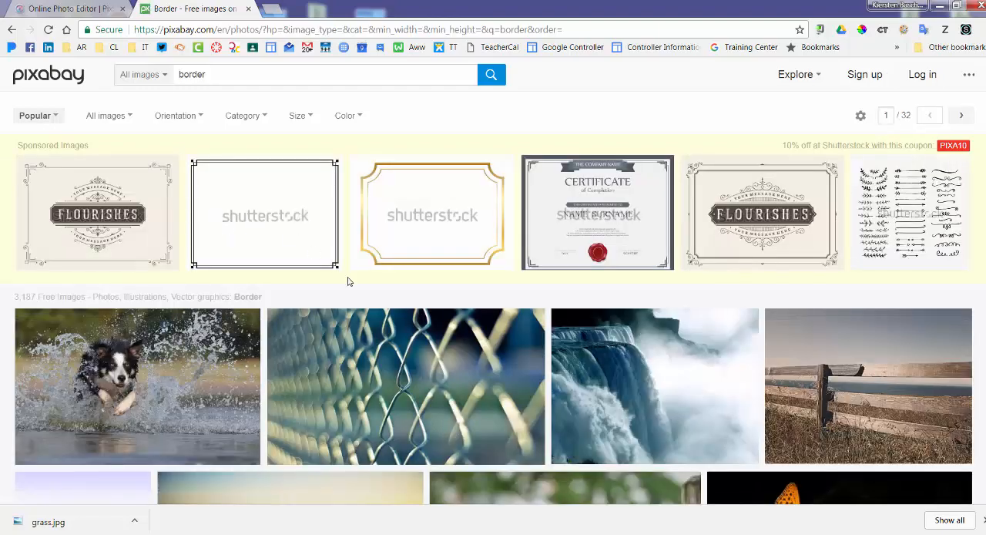
scroll(347, 281, down, 7)
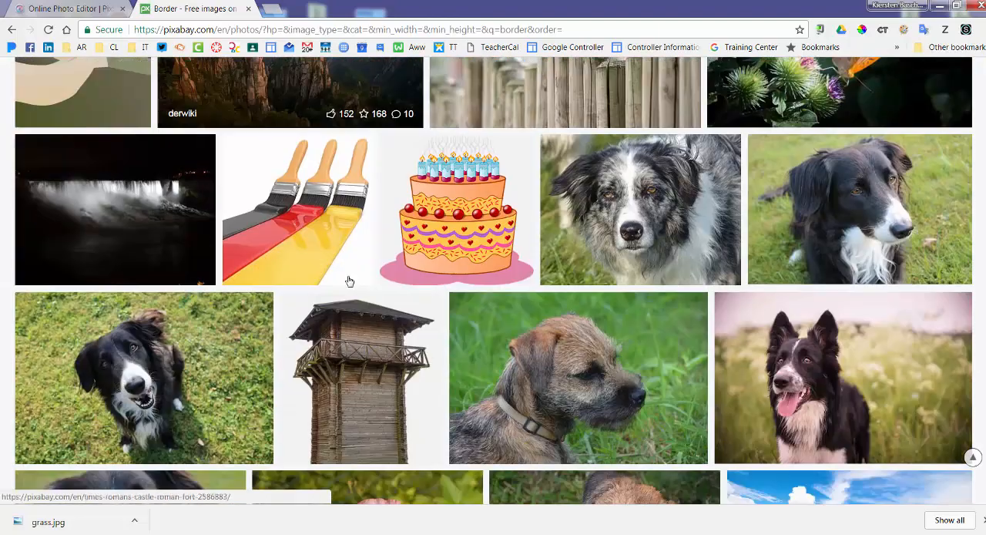
scroll(348, 281, down, 3)
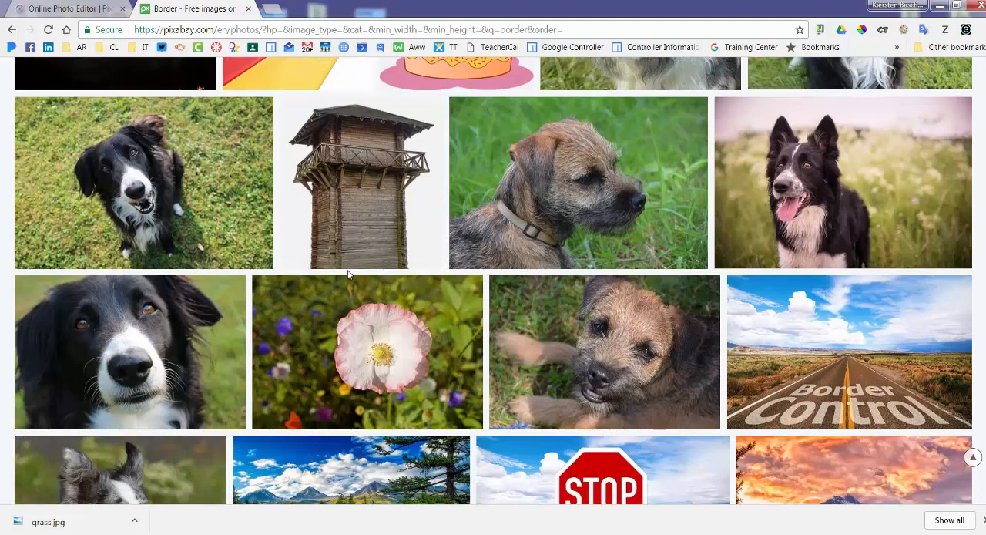
scroll(817, 374, up, 4)
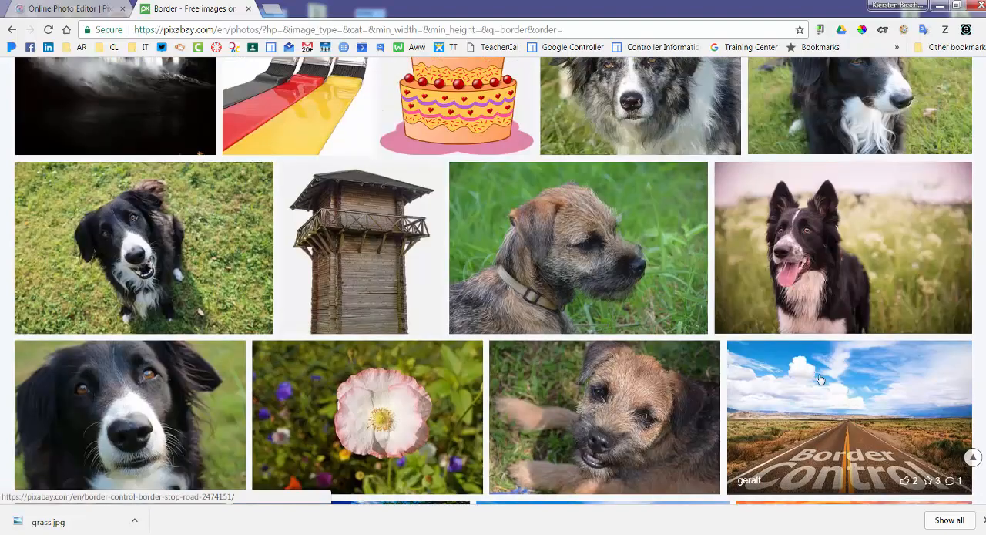
scroll(809, 377, up, 5)
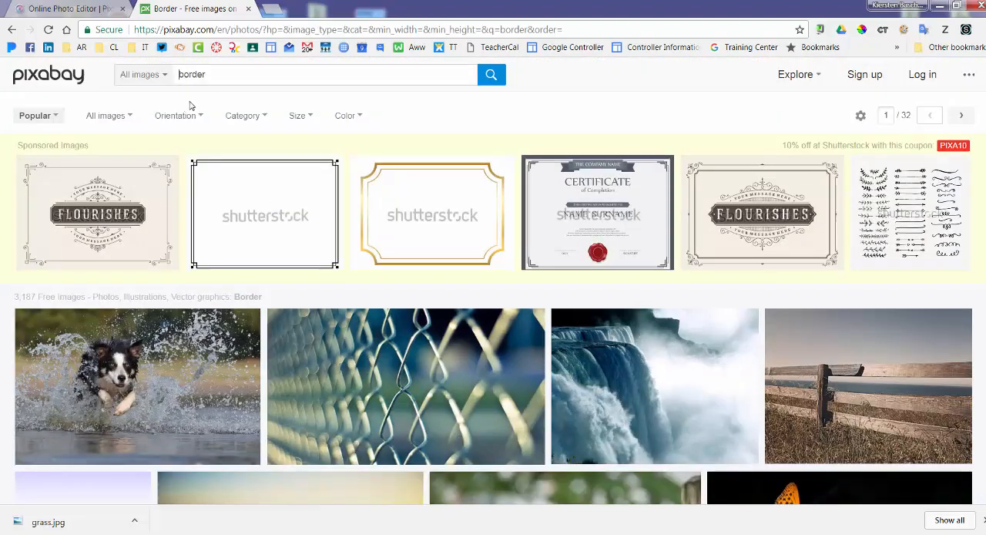
Replace the Pixabay search term with frame and run the search.
drag(222, 80, 156, 79)
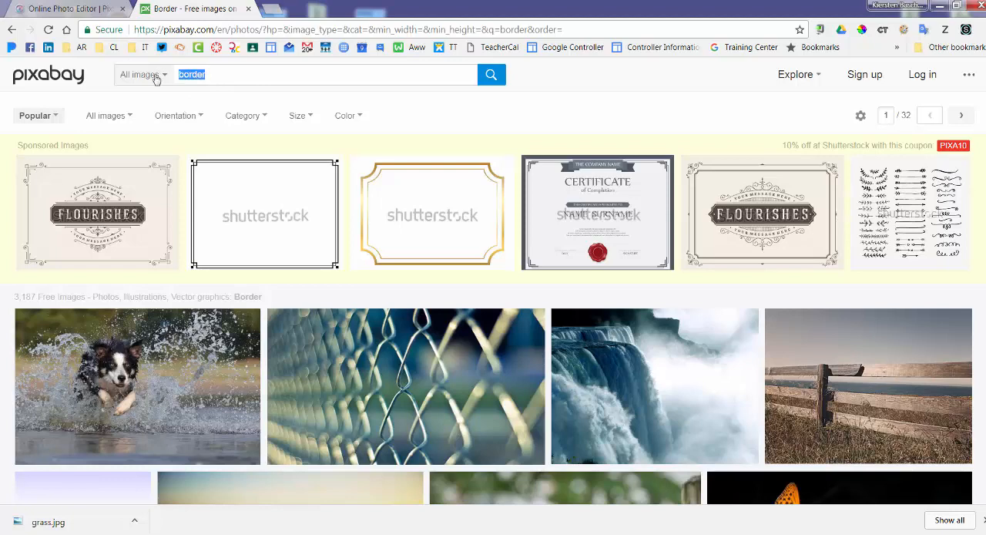
text(frame)
key(Return)
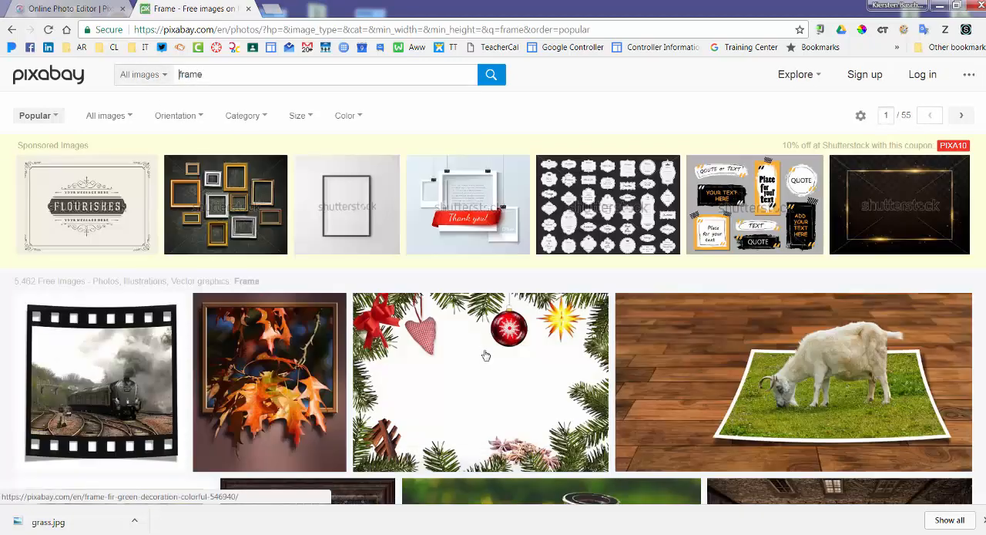
Look through the Pixabay frame results for an image that could serve as a border.
scroll(485, 352, down, 9)
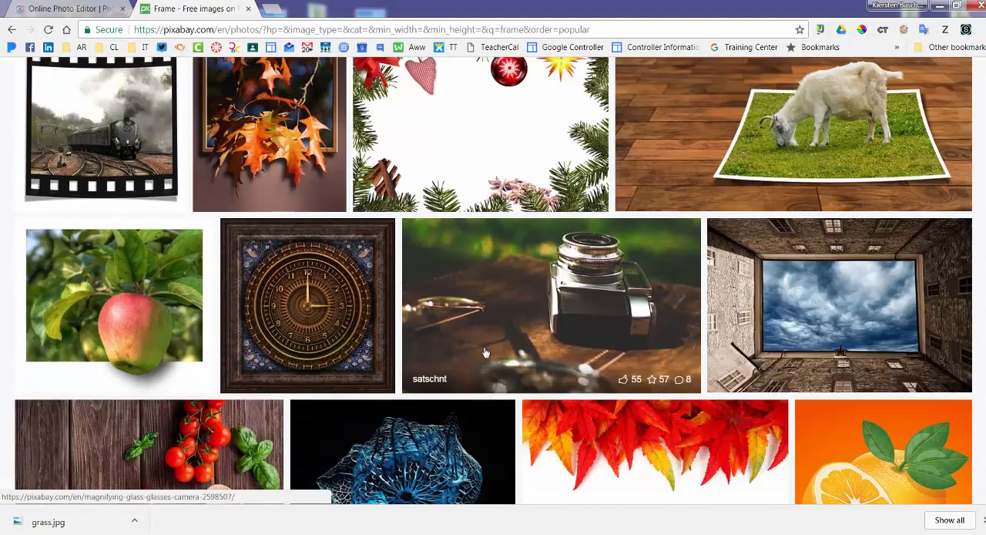
scroll(485, 352, down, 3)
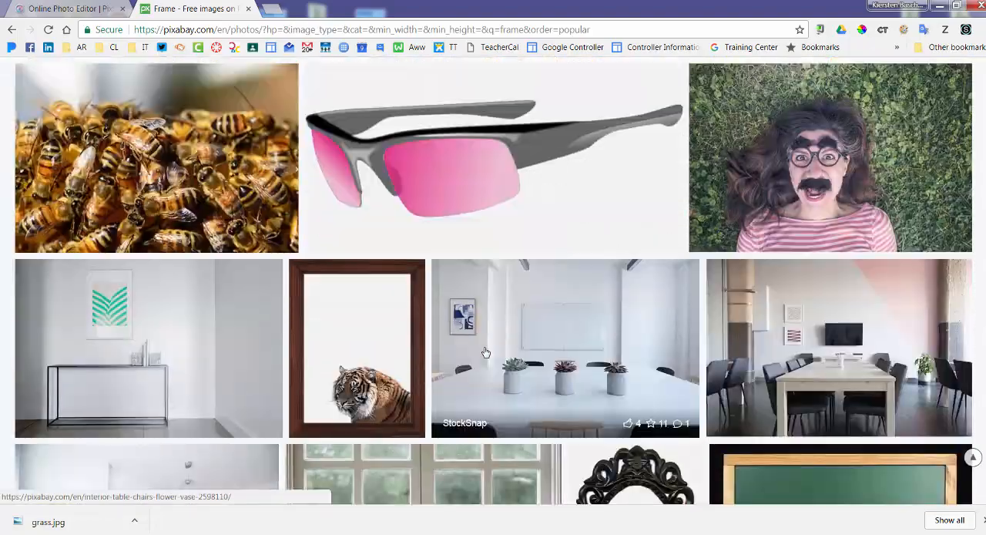
scroll(484, 352, down, 3)
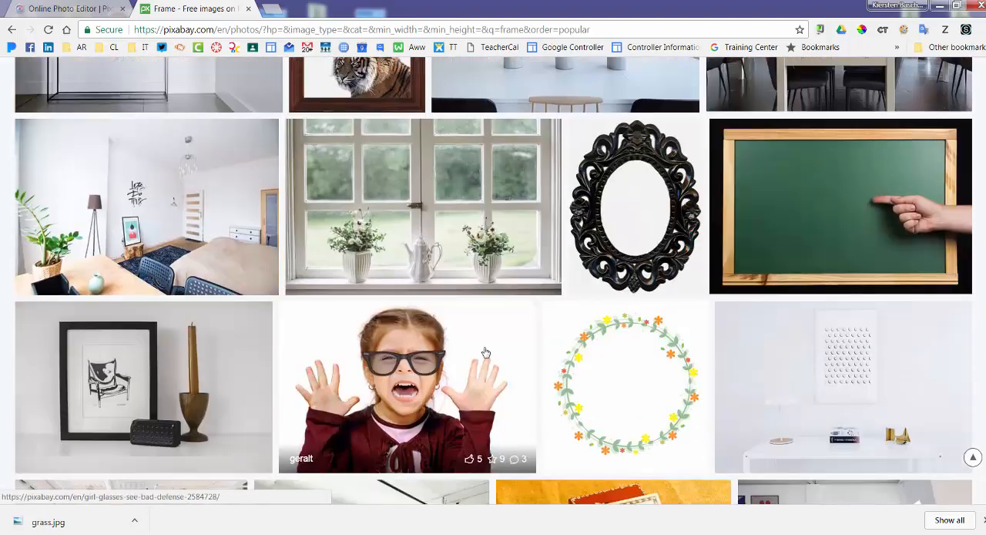
scroll(486, 352, down, 3)
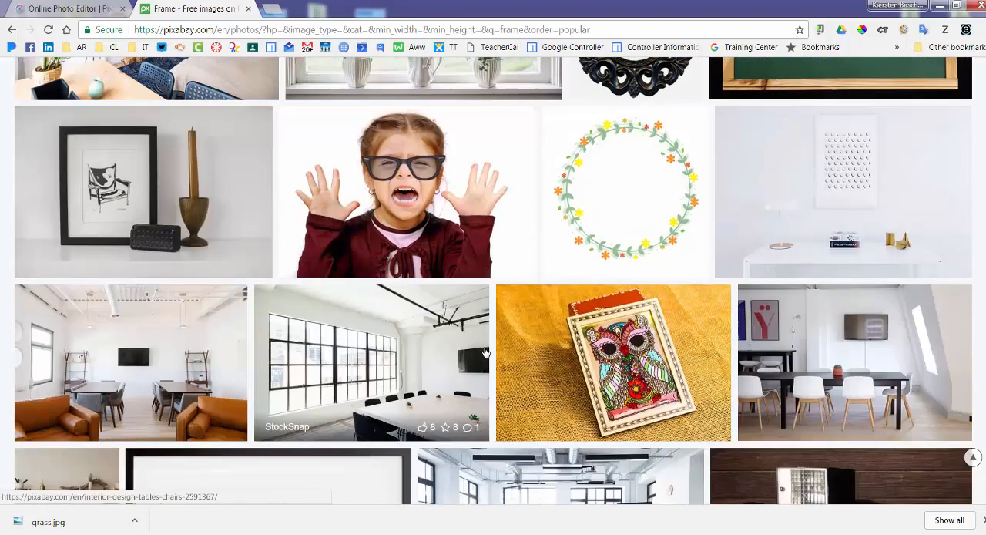
scroll(485, 352, down, 8)
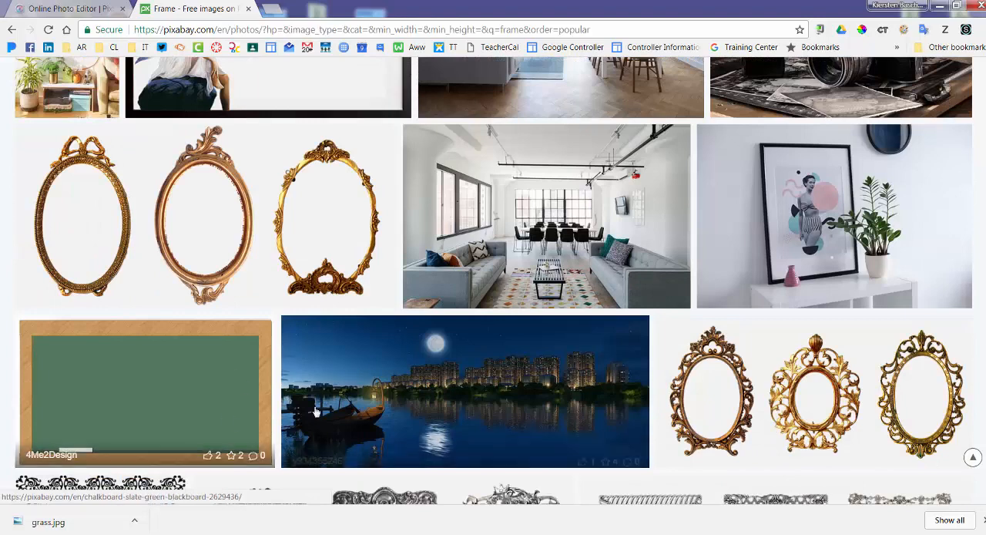
scroll(315, 411, down, 3)
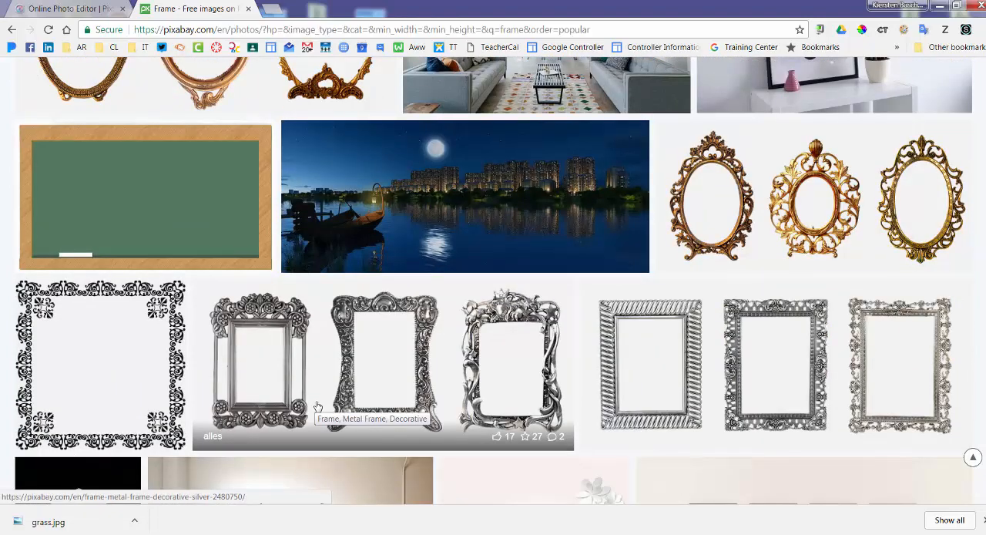
scroll(317, 406, down, 3)
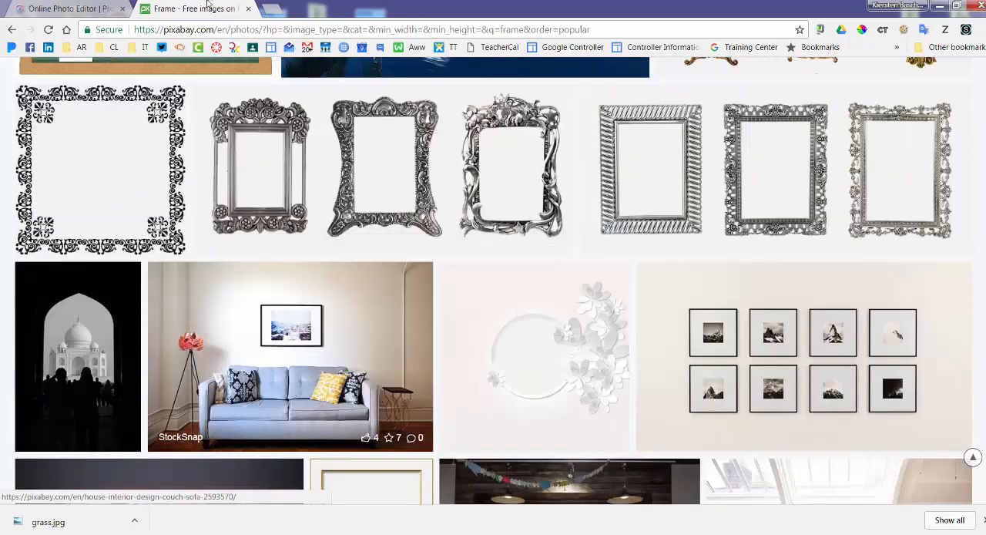
Switch back to the Pixlr editor and set up the Brush tool with the size 85 scalloped flower-shaped tip.
click(69, 8)
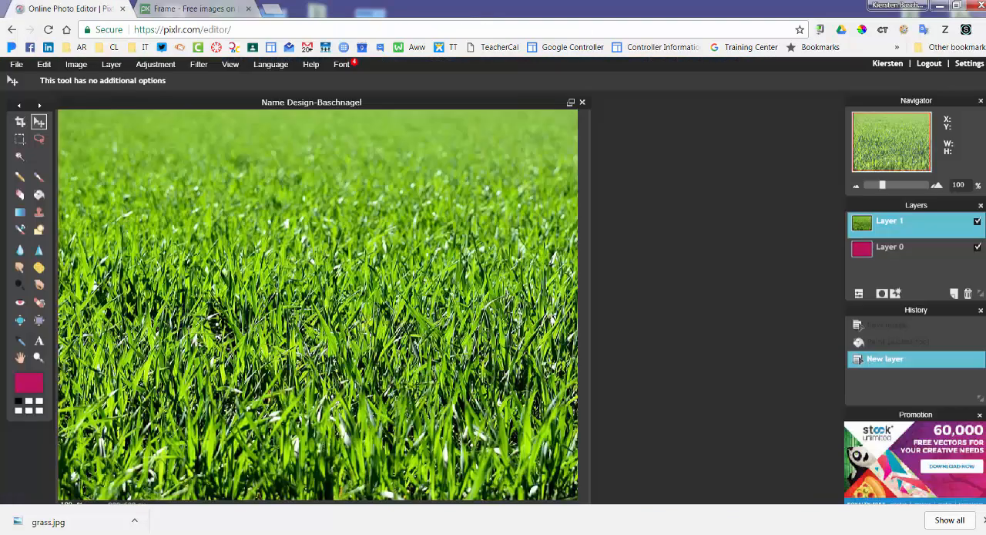
click(40, 178)
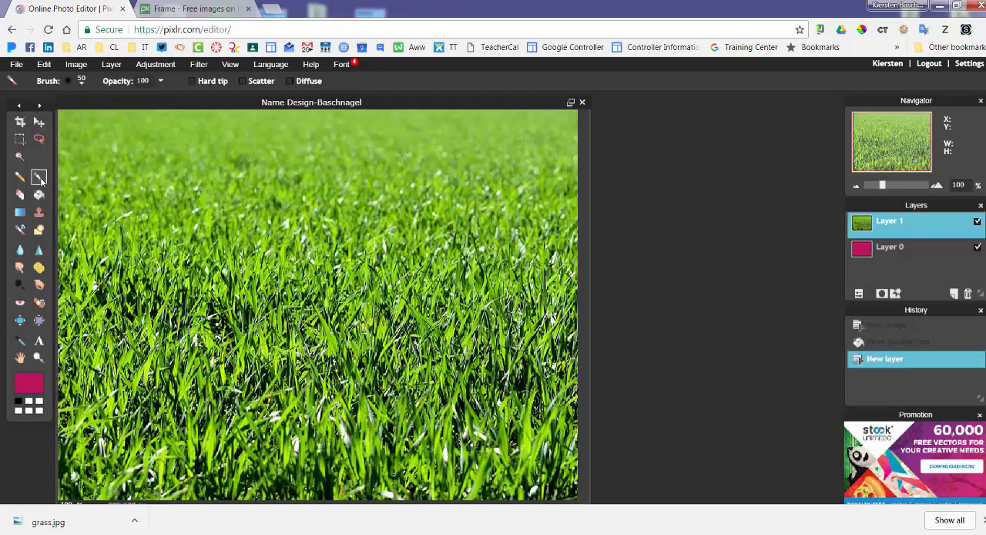
click(81, 80)
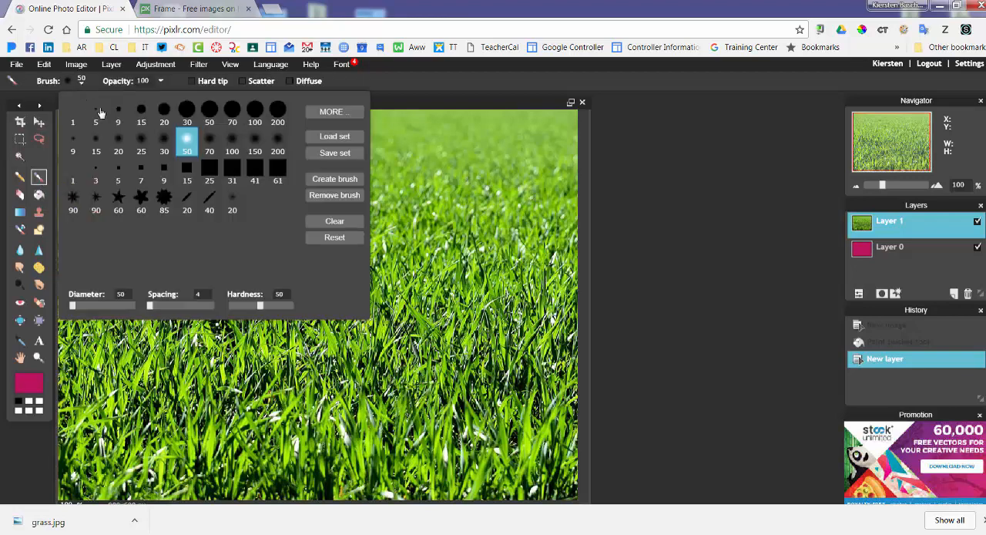
click(232, 113)
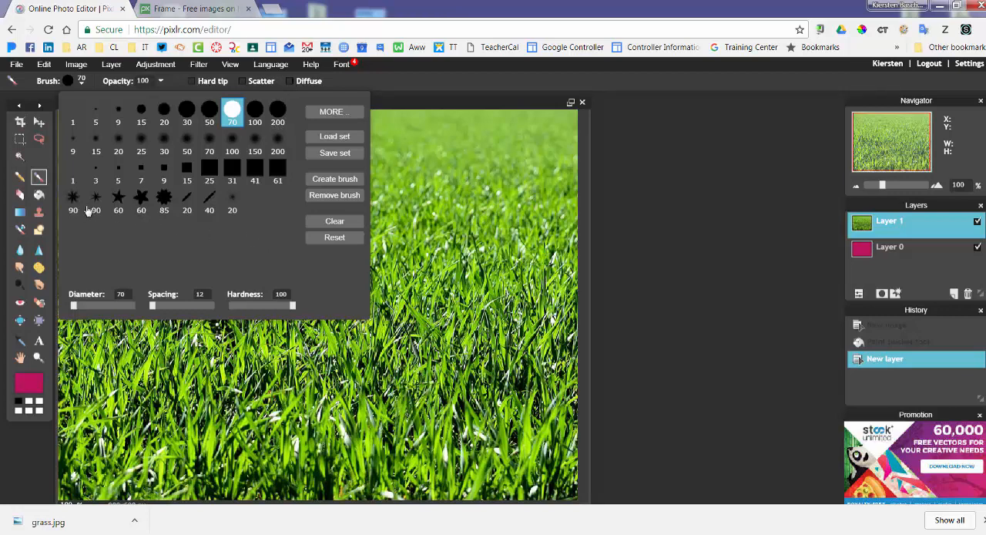
click(163, 204)
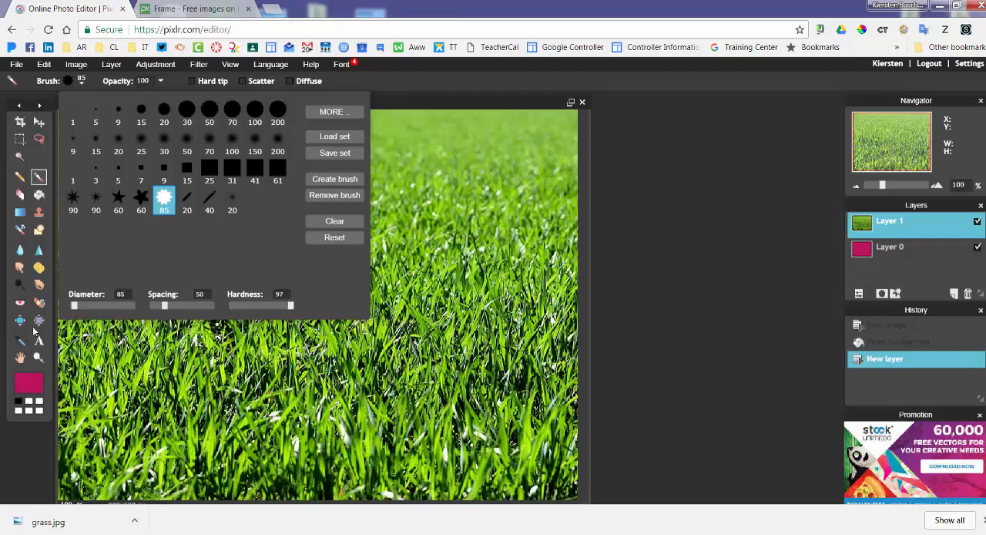
Change the brush colour to bright blue, hex 142de3.
click(31, 381)
click(31, 382)
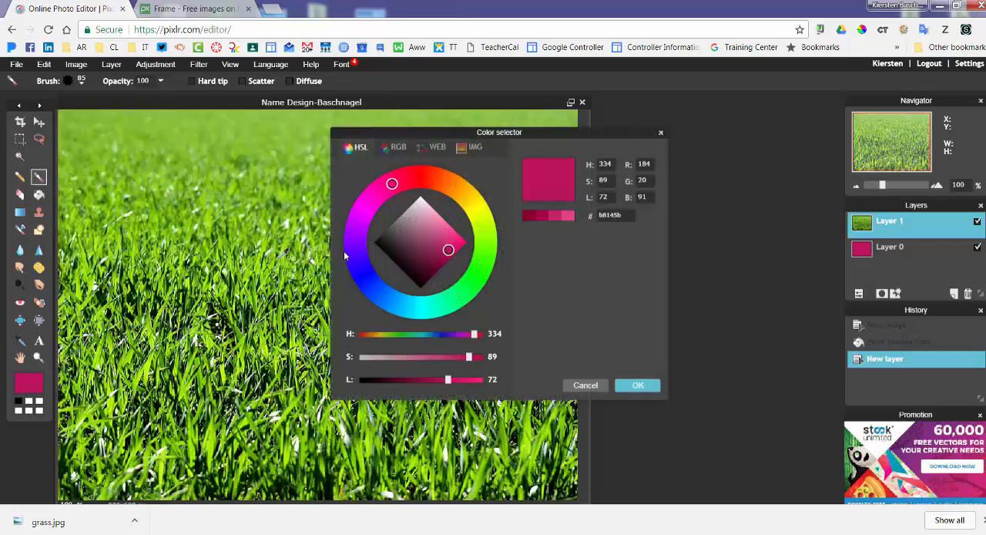
click(371, 281)
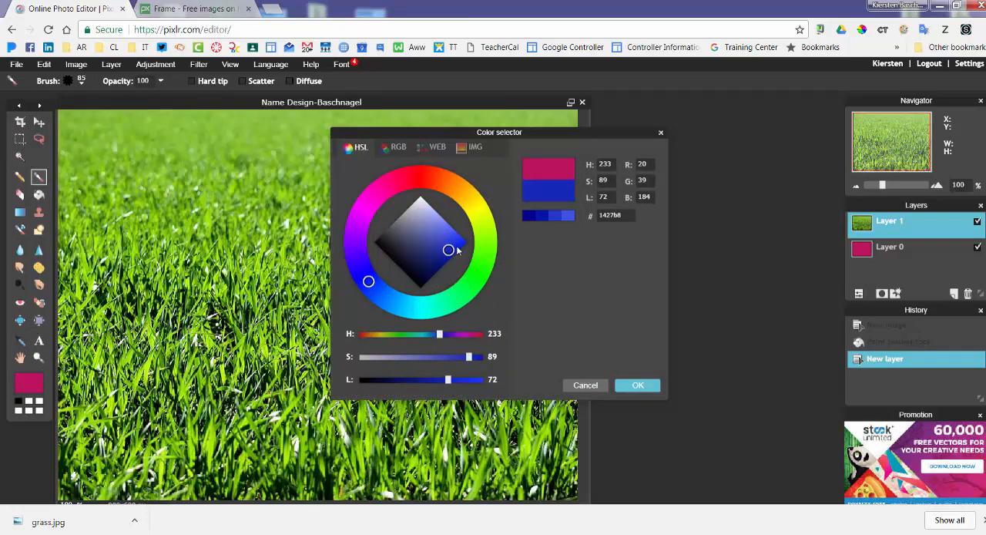
drag(450, 251, 459, 246)
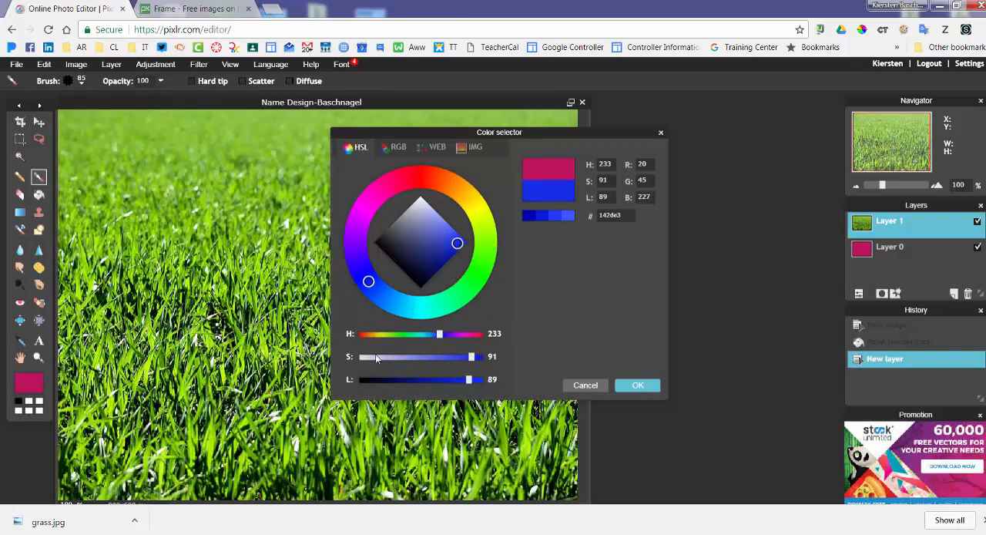
click(638, 387)
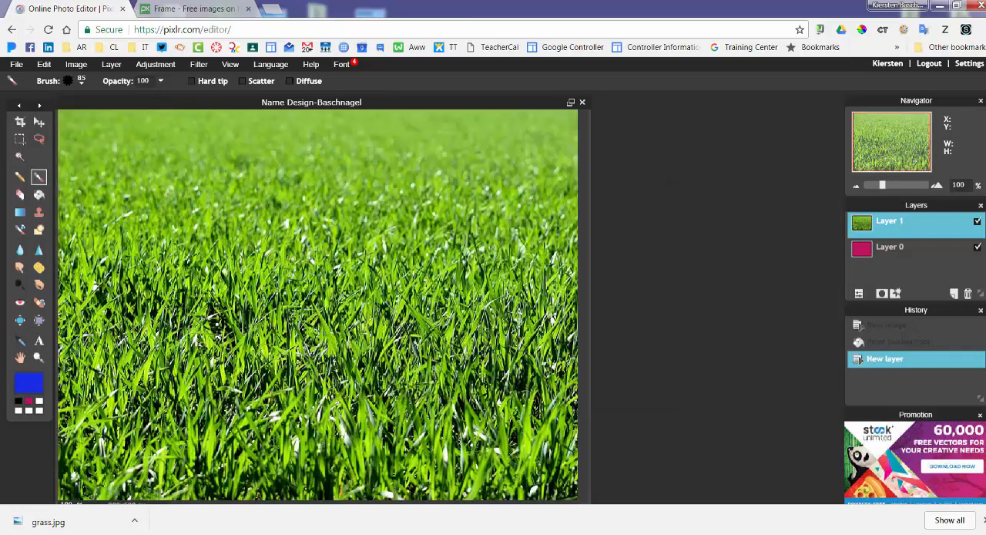
Stamp overlapping blue flower shapes along the grass photo's upper edge, from left of centre to the upper-right corner.
click(276, 132)
click(306, 132)
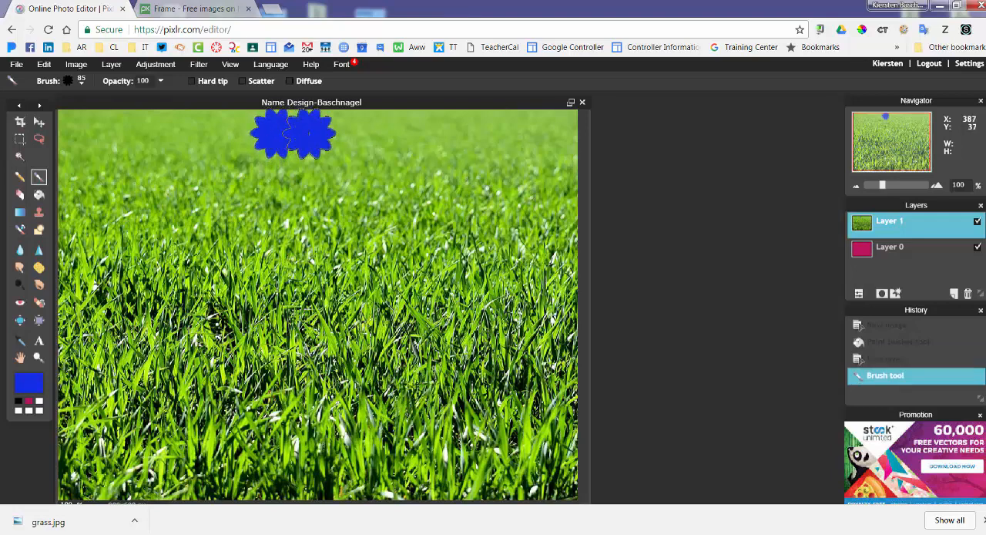
click(348, 133)
click(368, 132)
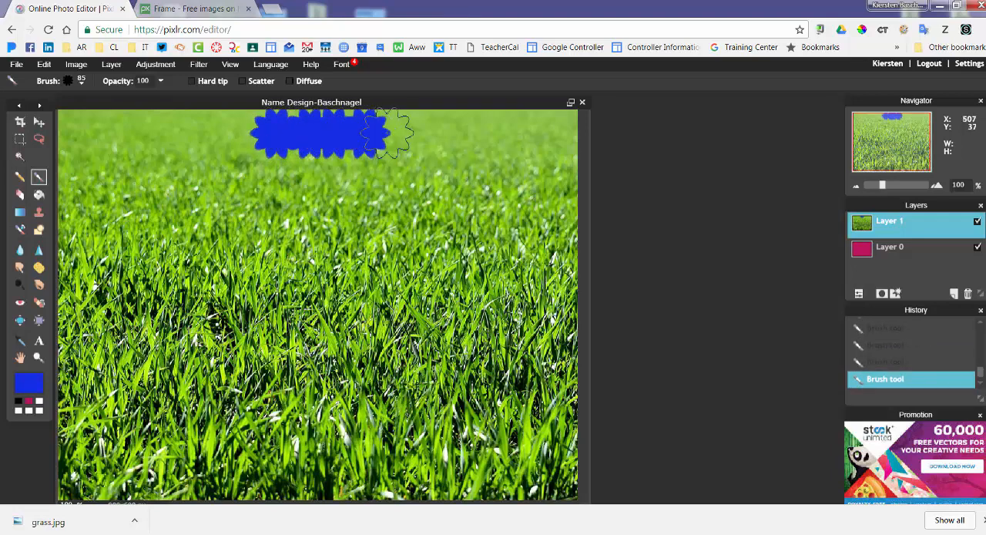
click(388, 133)
click(429, 134)
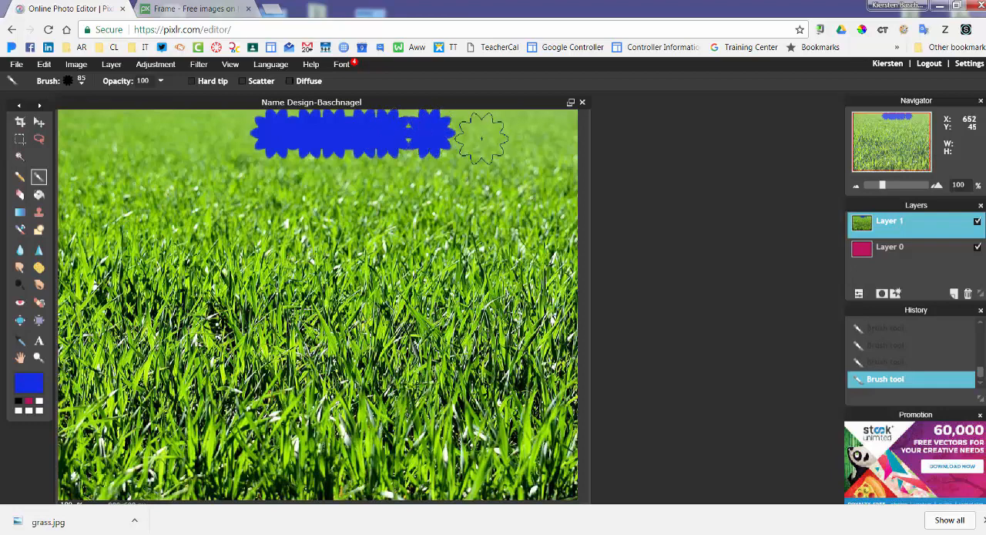
click(460, 134)
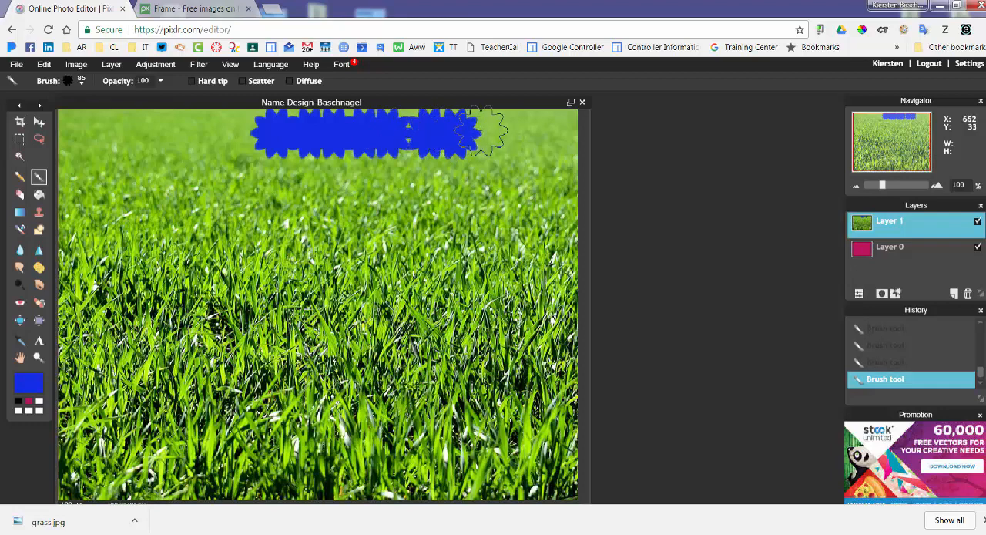
click(487, 133)
click(515, 133)
click(541, 133)
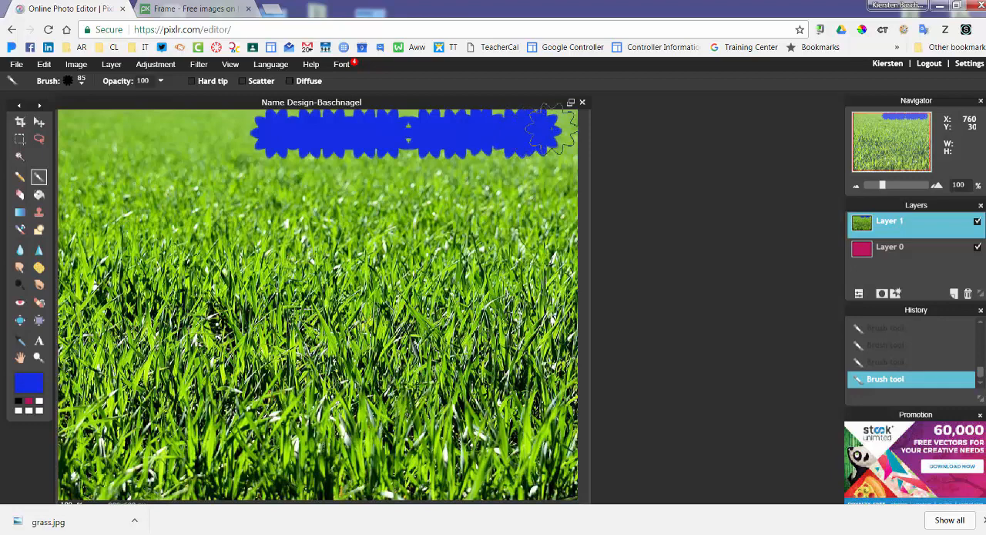
click(554, 131)
Continue the blue flower-shaped border down the grass photo's right edge to the lower corner.
click(561, 161)
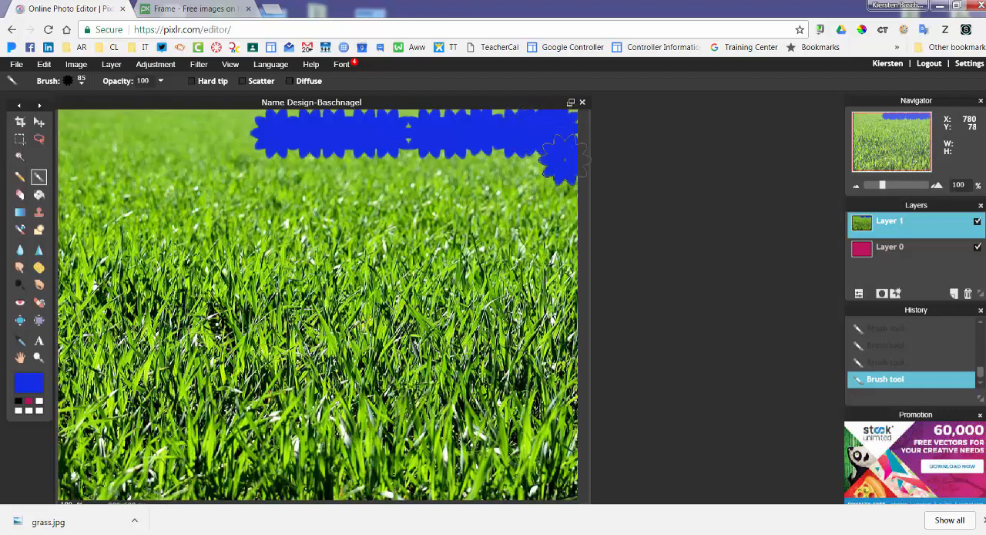
click(560, 197)
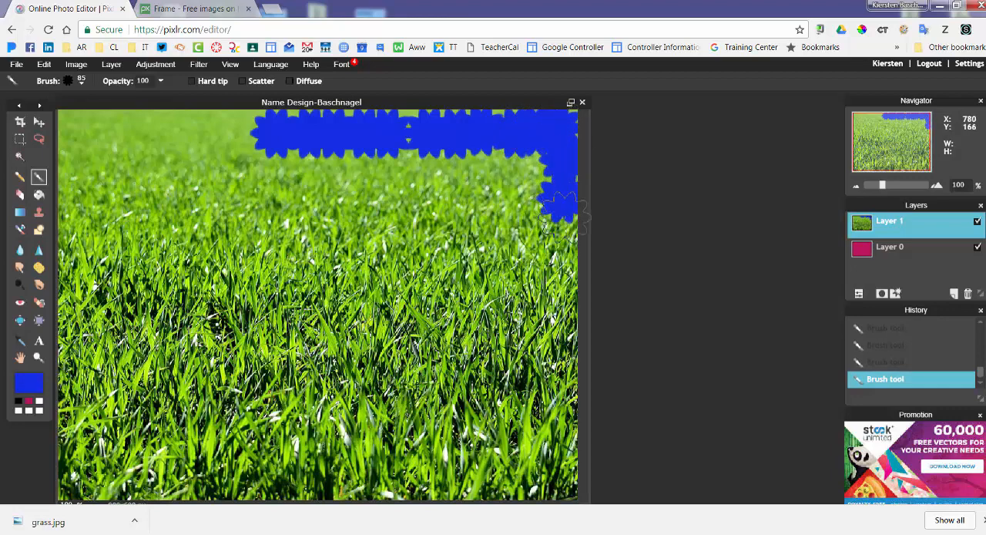
click(564, 225)
click(563, 259)
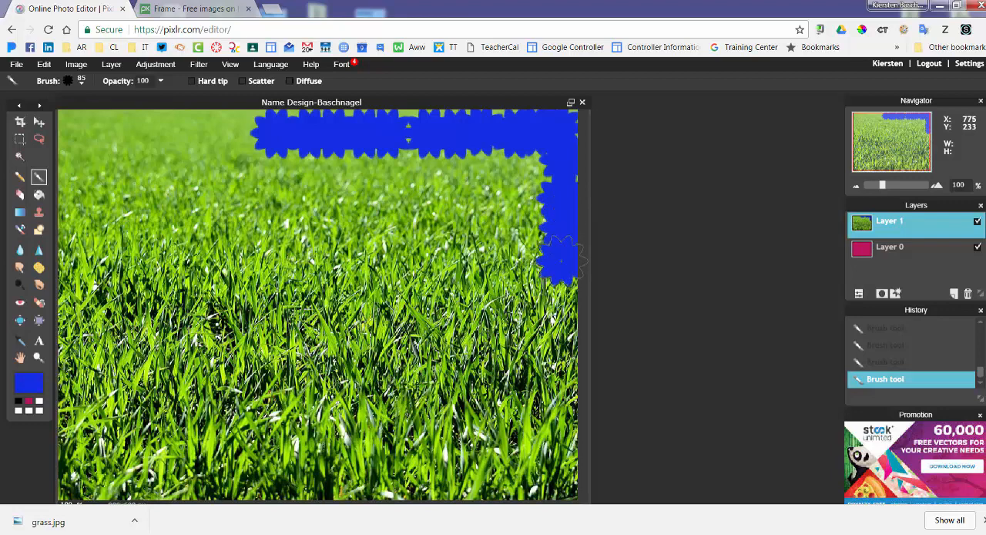
click(565, 299)
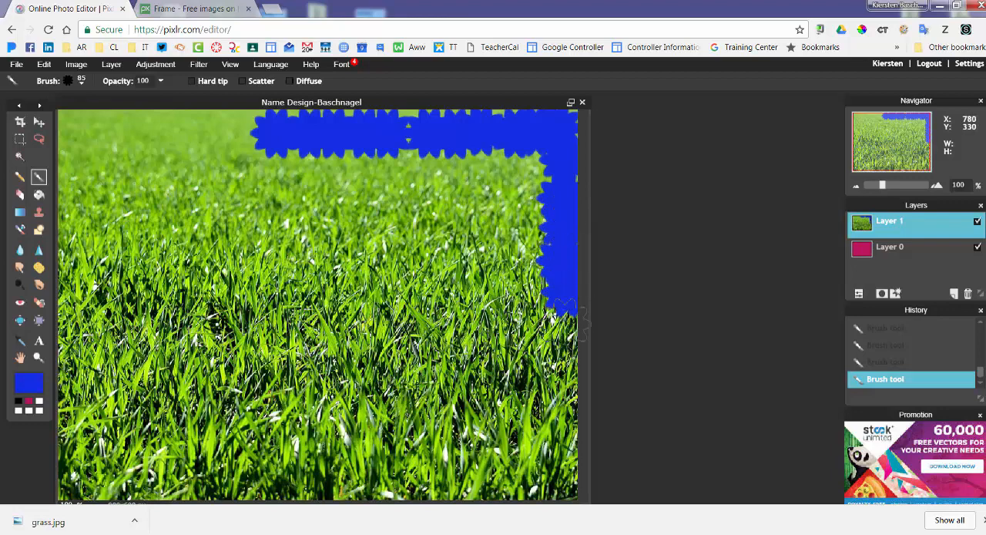
click(570, 342)
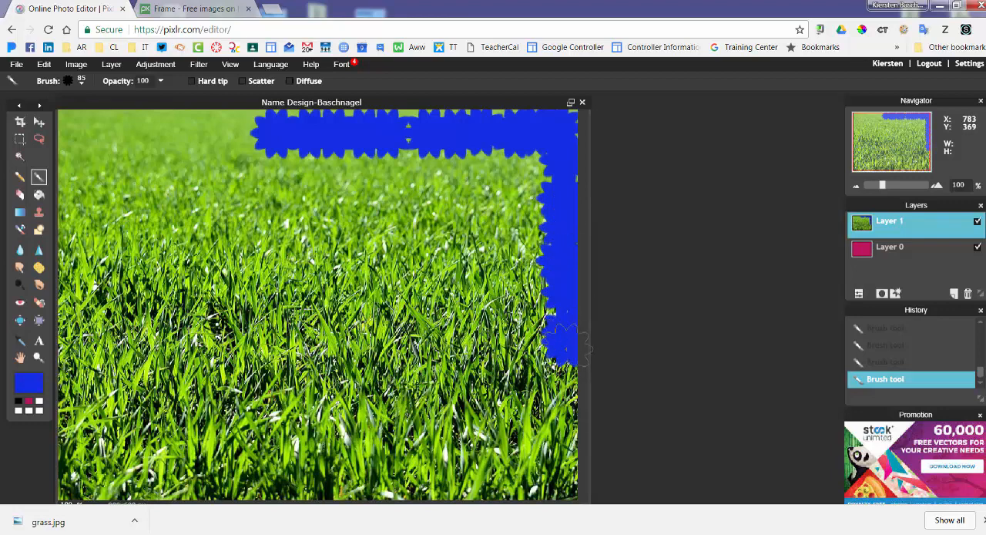
click(561, 379)
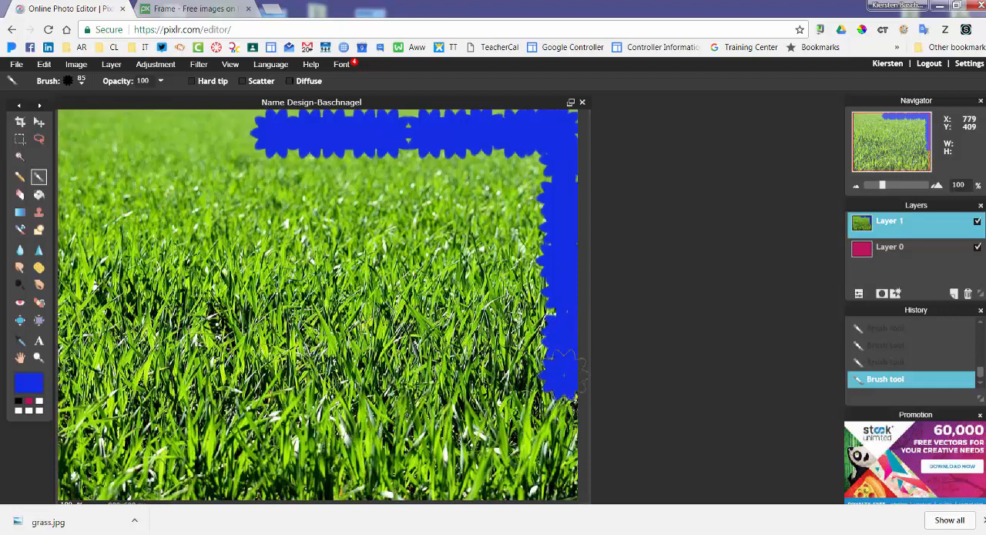
click(564, 411)
click(564, 438)
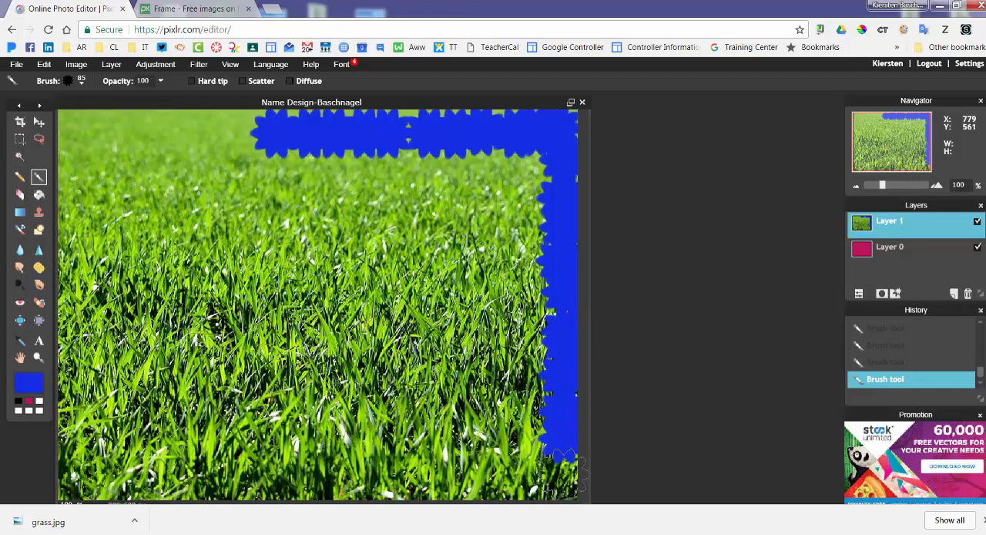
click(565, 474)
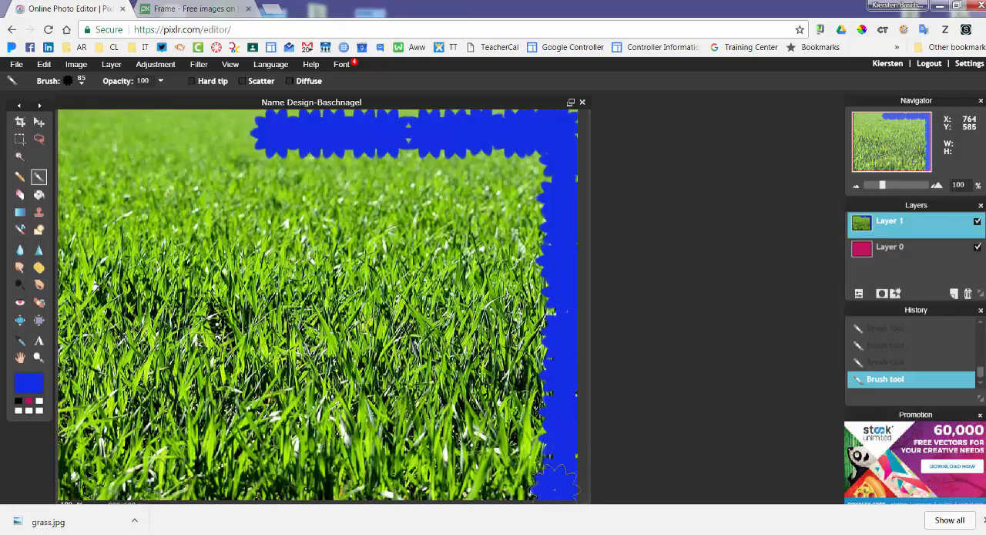
Brush the blue border along the photo's bottom edge, the rest of the top edge and the left edge to close the frame.
click(517, 482)
drag(515, 484, 69, 485)
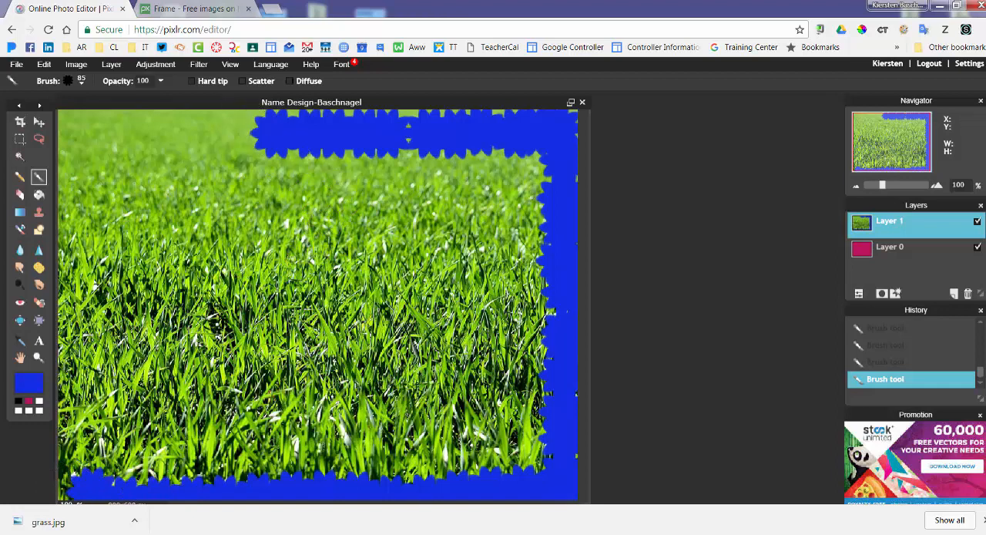
mouse_move(262, 123)
mouse_down()
mouse_move(162, 118)
mouse_move(65, 125)
mouse_up()
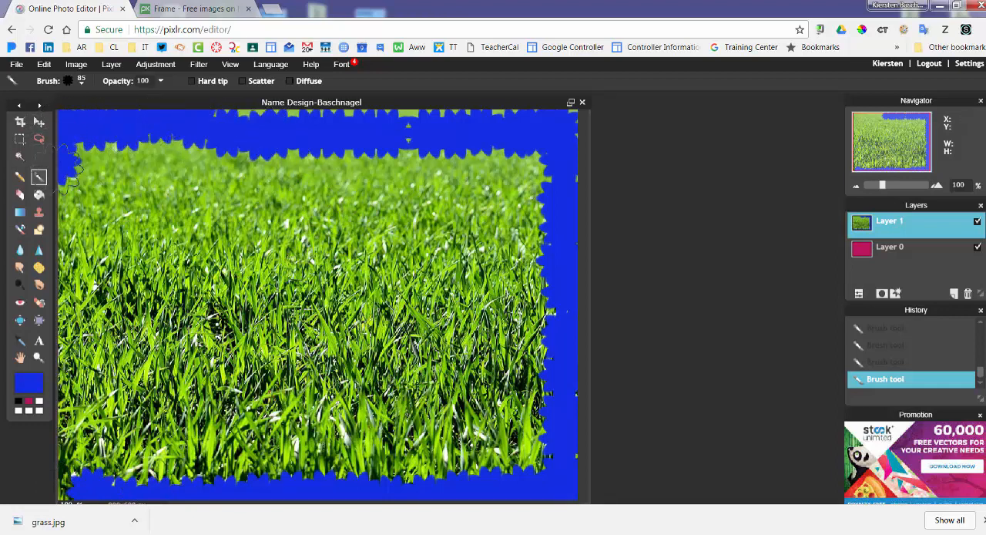
mouse_move(68, 165)
mouse_down()
mouse_move(81, 324)
mouse_move(58, 470)
mouse_move(65, 489)
mouse_move(104, 490)
mouse_up()
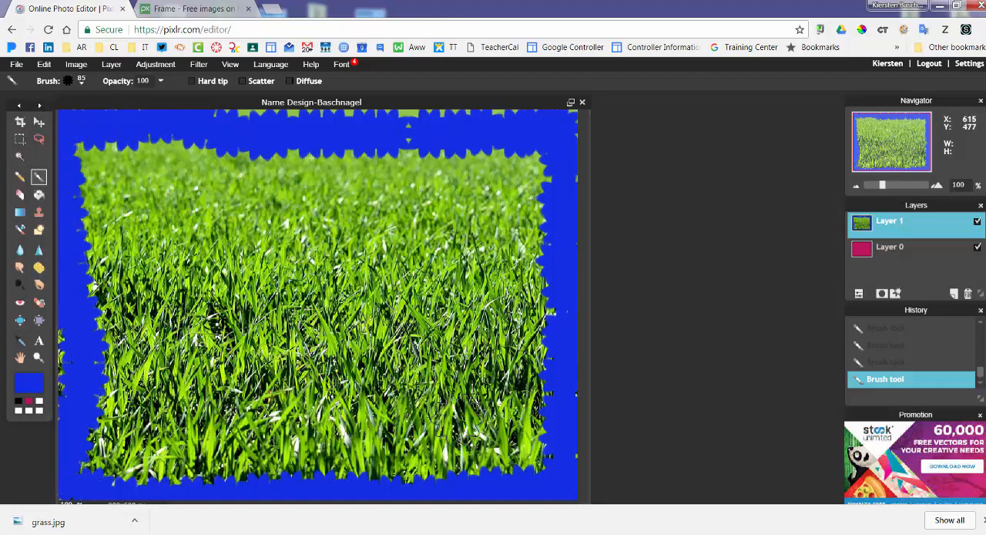
Add a text layer over the grass photo with the first name and last name on two separate lines.
click(39, 123)
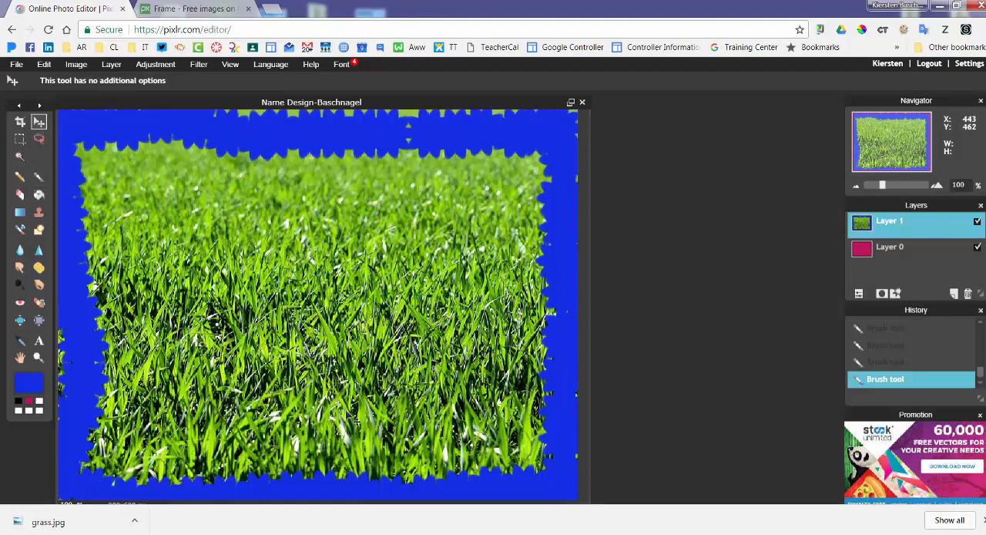
click(40, 342)
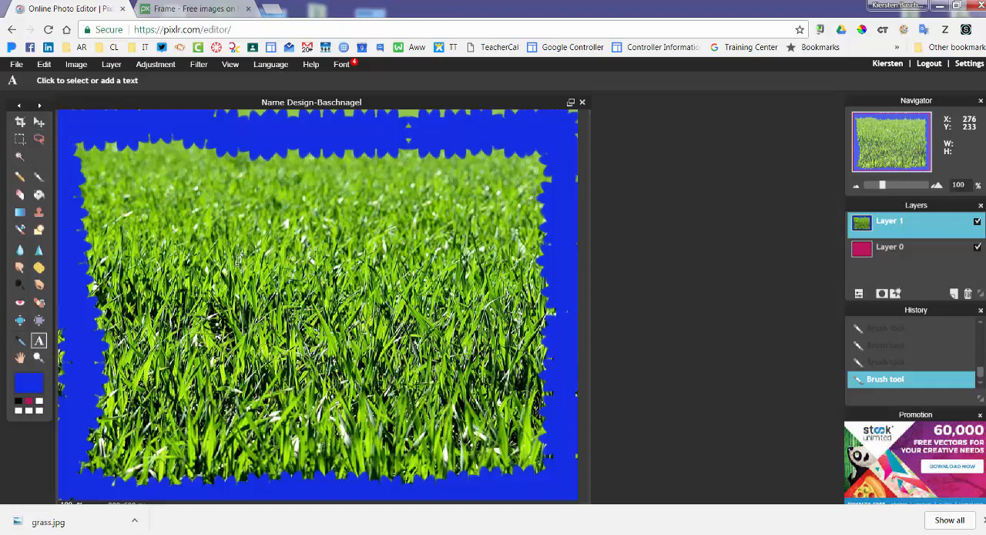
click(191, 255)
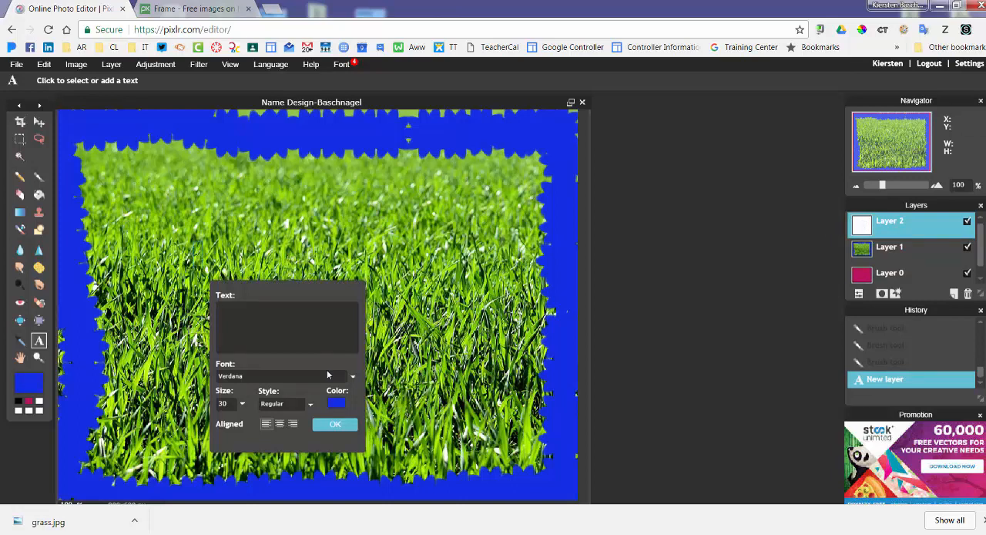
text(Kiersten)
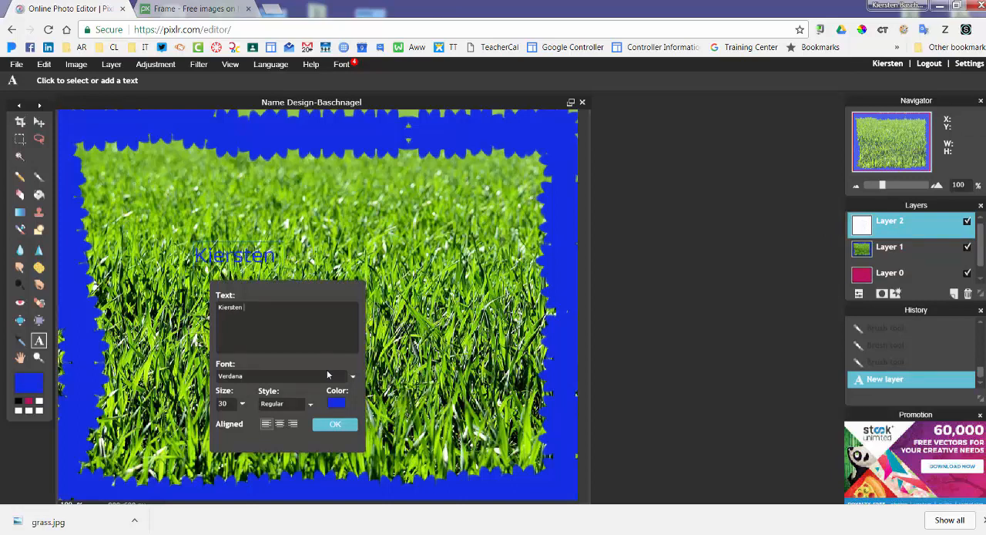
key(Return)
text(Baschnagel)
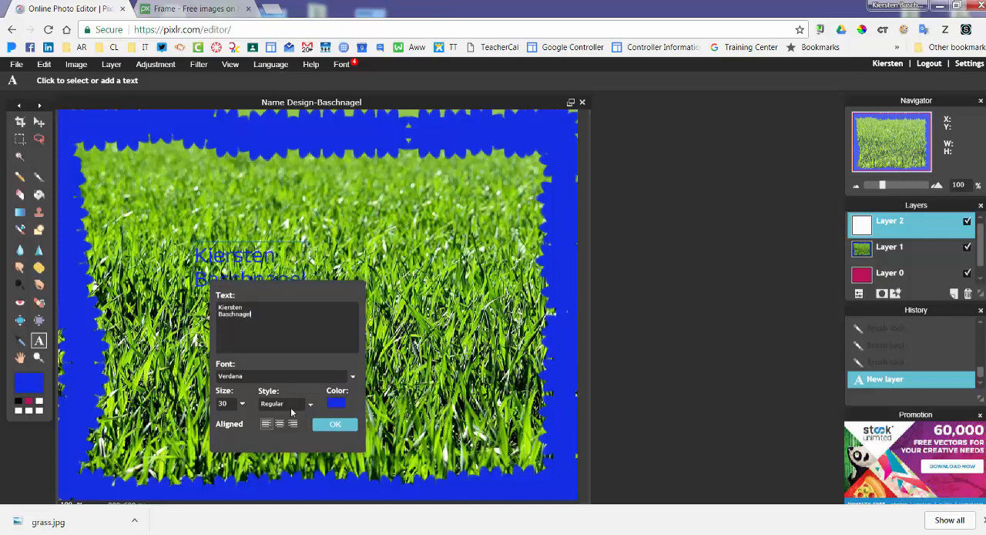
Set the name text's font to Calibri Light.
click(241, 378)
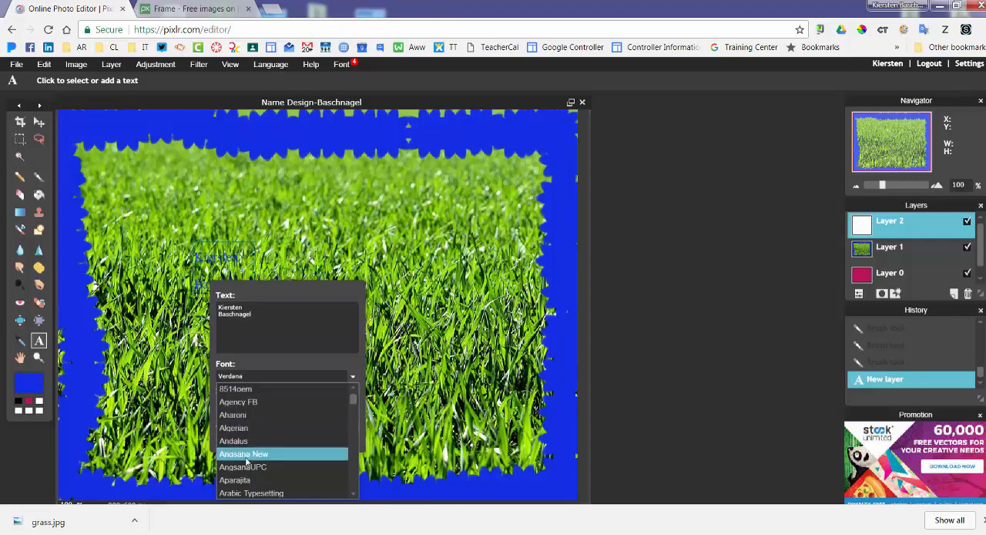
scroll(246, 468, down, 5)
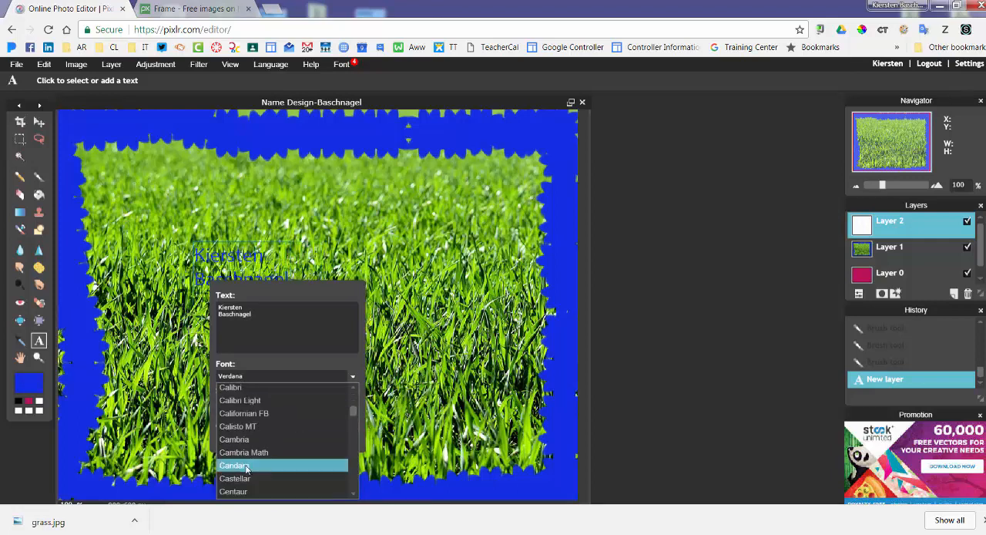
click(241, 401)
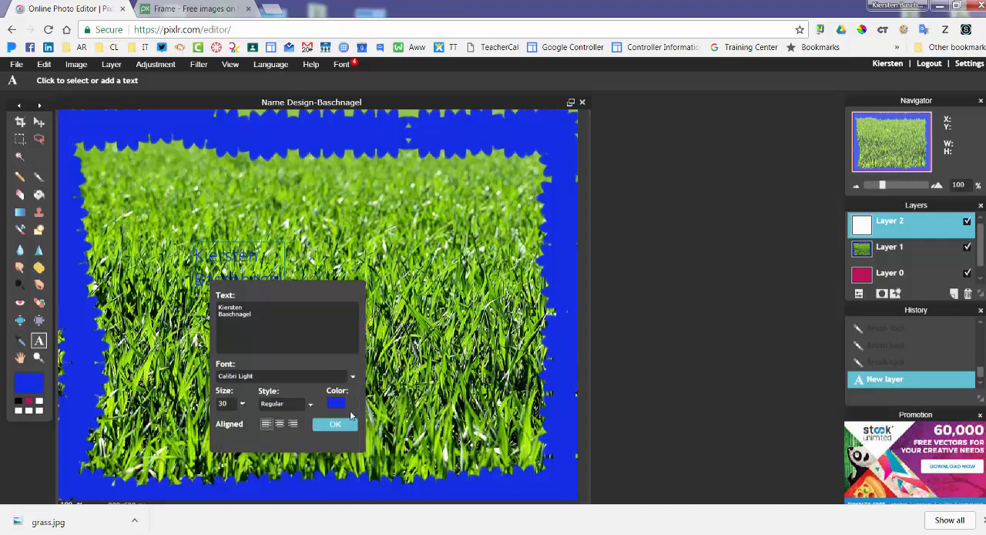
Make the name text bold and colour it red, hex e31429.
click(289, 404)
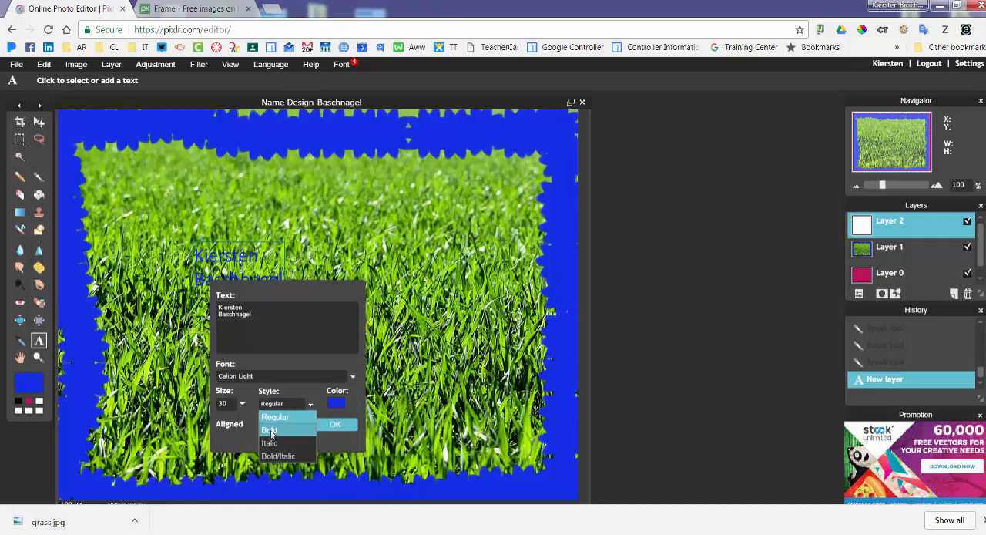
click(313, 425)
click(337, 402)
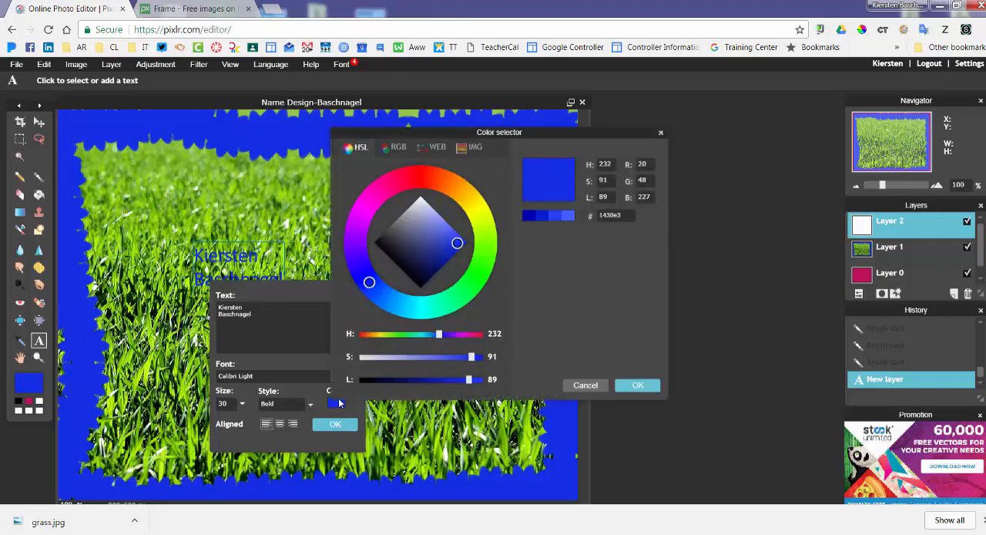
click(415, 182)
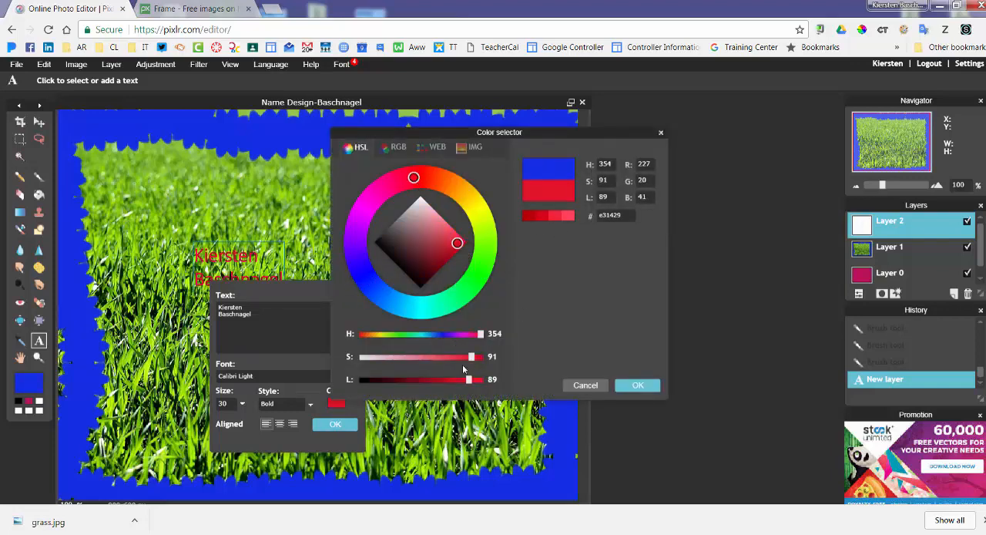
click(636, 386)
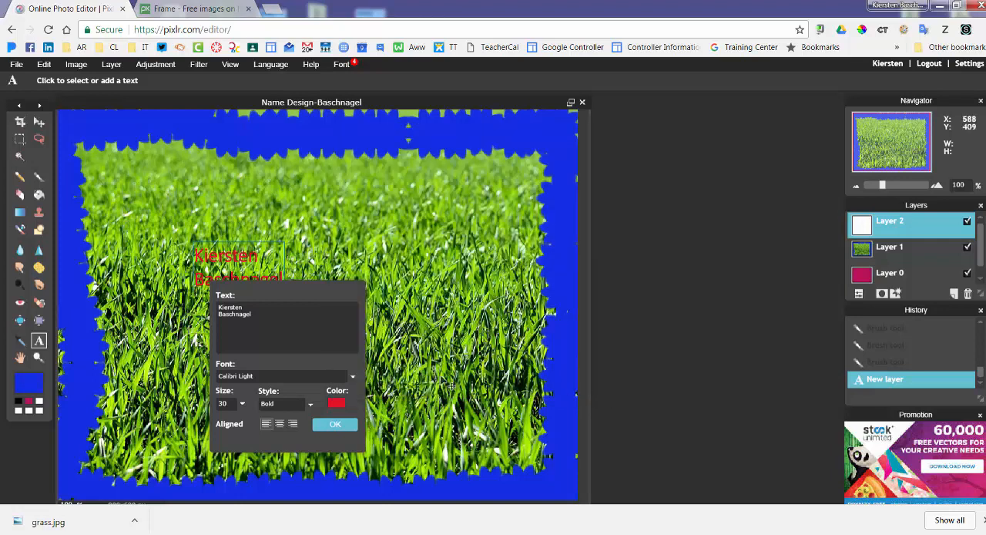
Change the name text's font to GungsuhChe and apply the text settings.
click(252, 376)
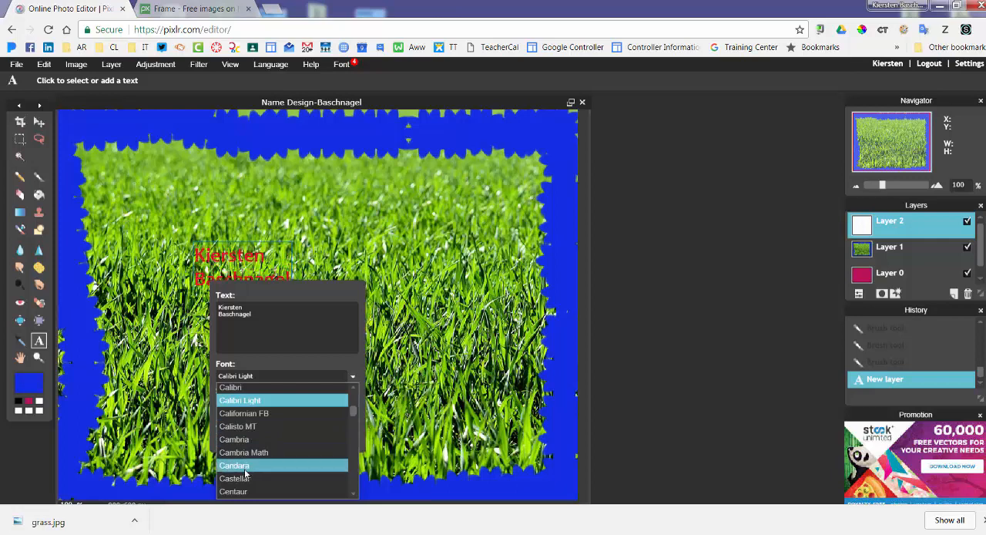
scroll(245, 473, down, 10)
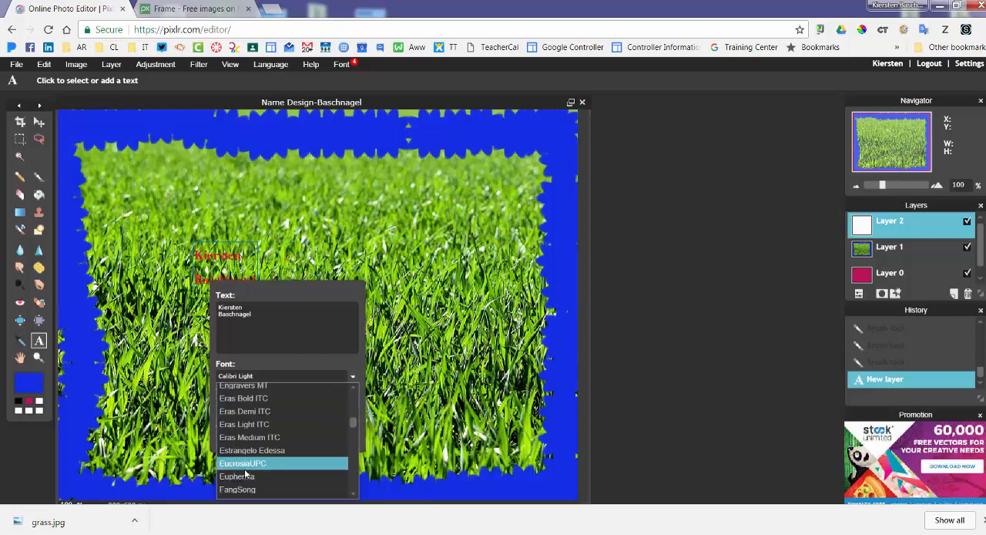
scroll(245, 485, down, 10)
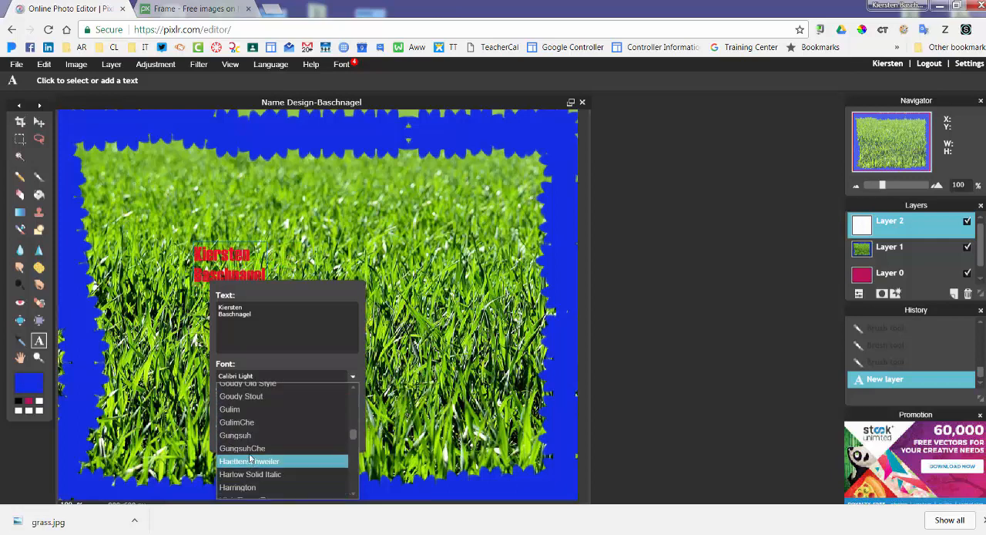
click(257, 448)
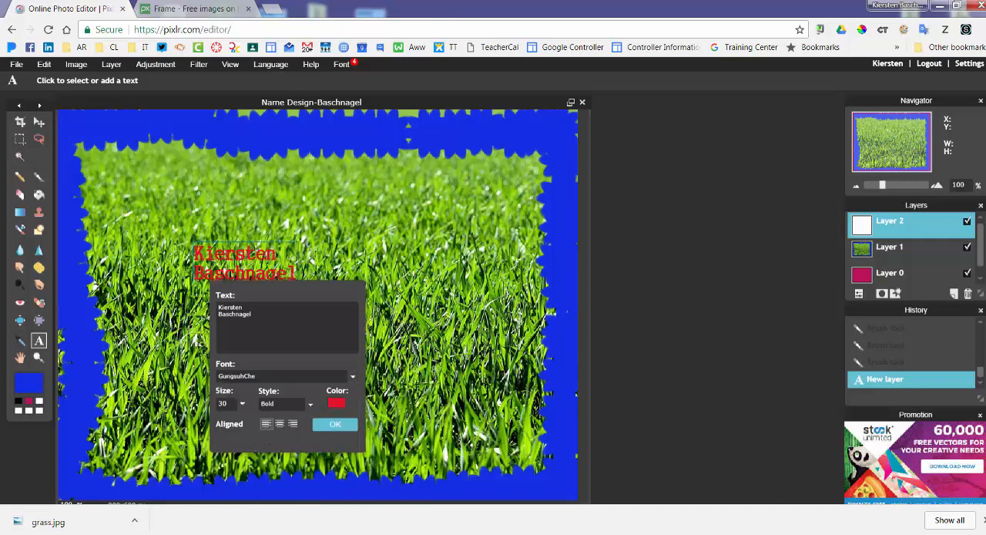
click(335, 424)
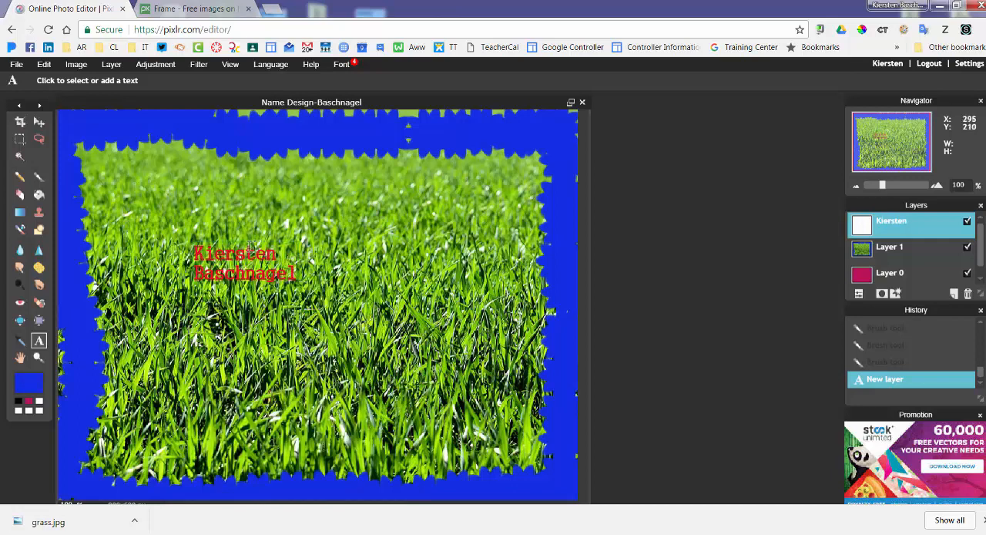
Enlarge the name text to size 121 and move it up and left so both lines fit inside the blue border.
click(38, 123)
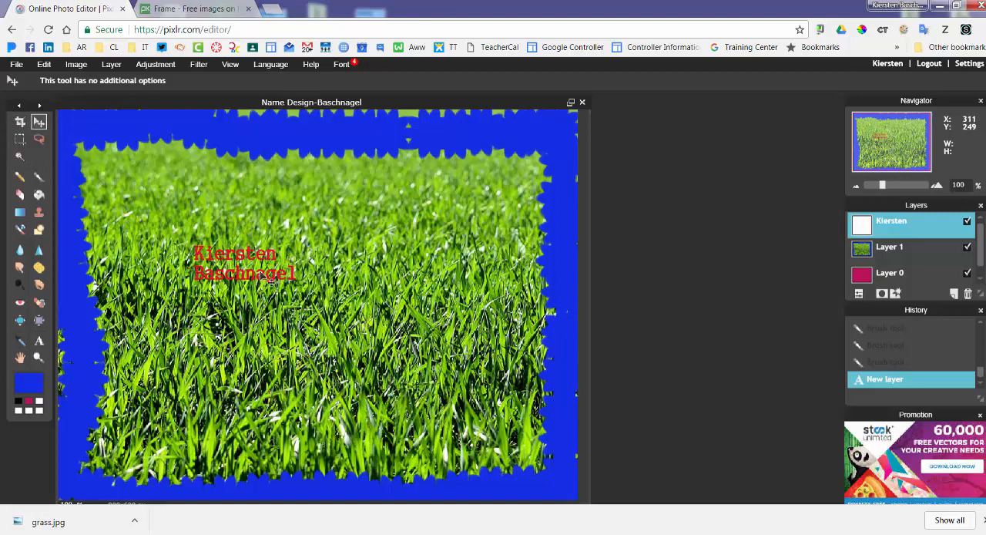
click(38, 340)
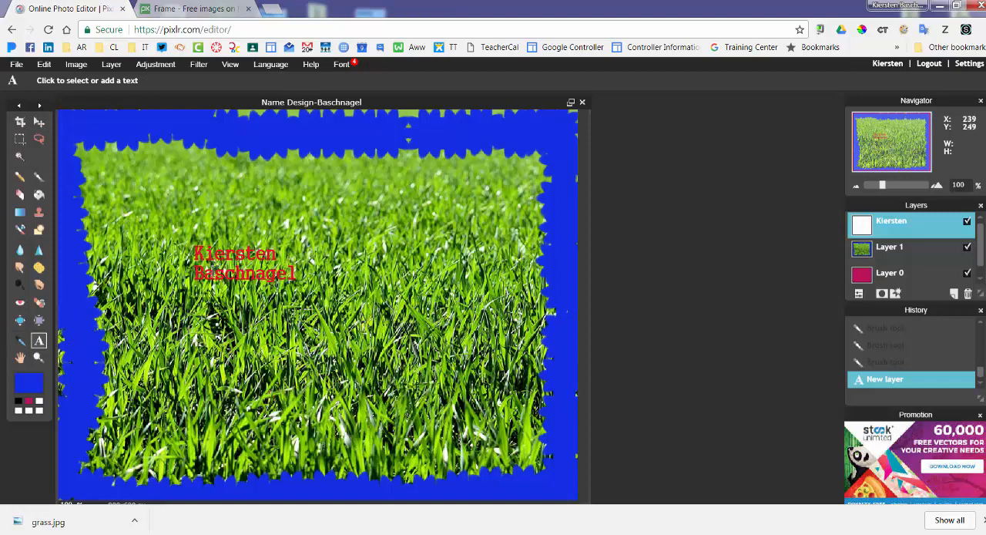
click(239, 272)
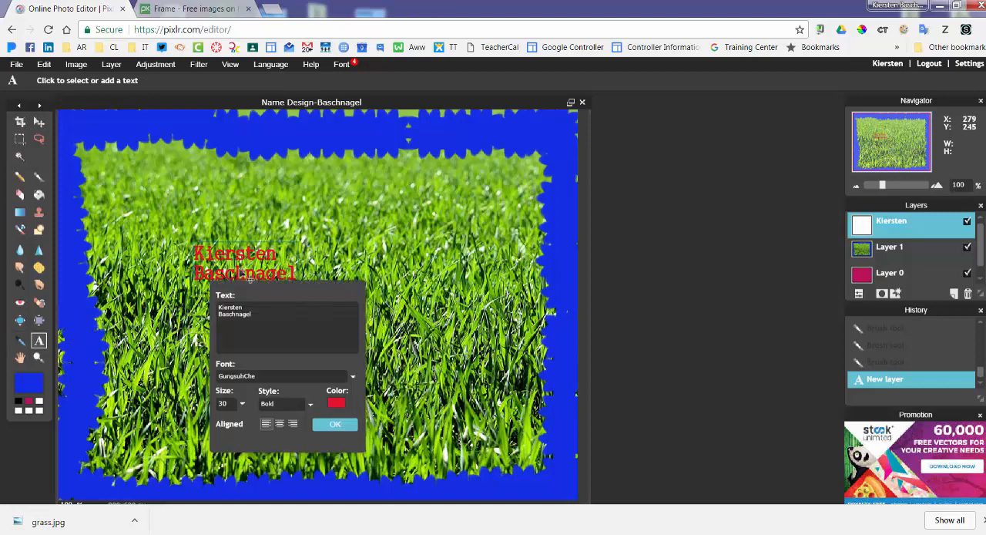
click(241, 405)
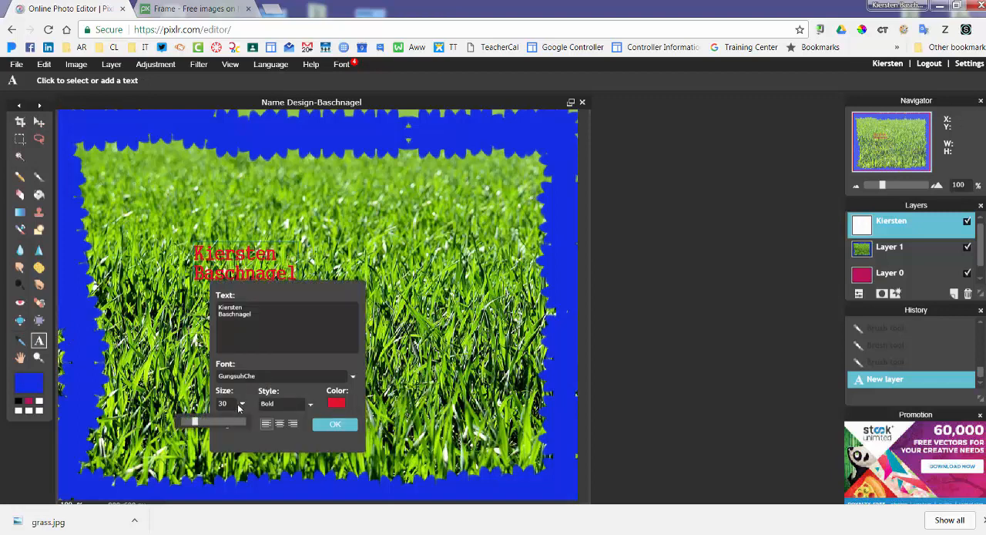
drag(197, 425, 242, 424)
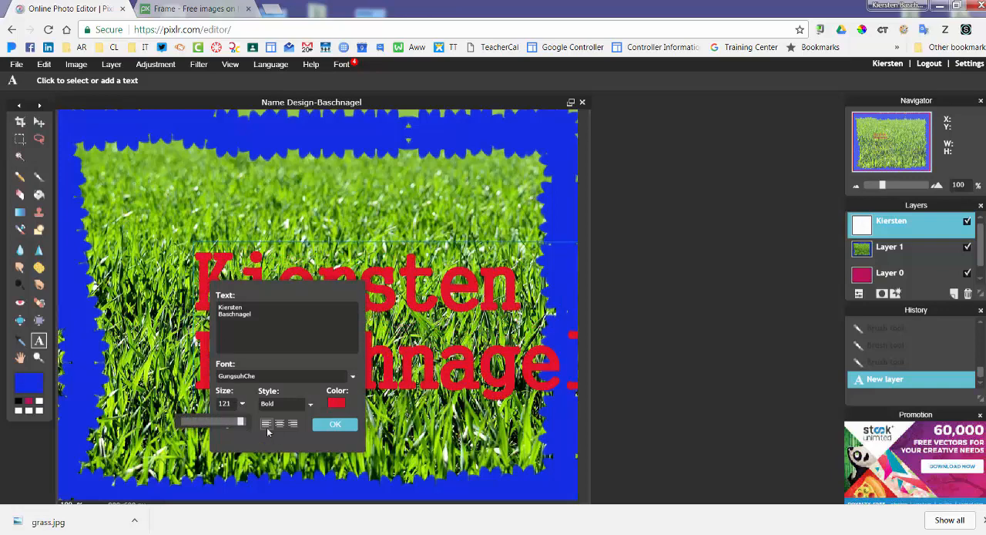
click(267, 428)
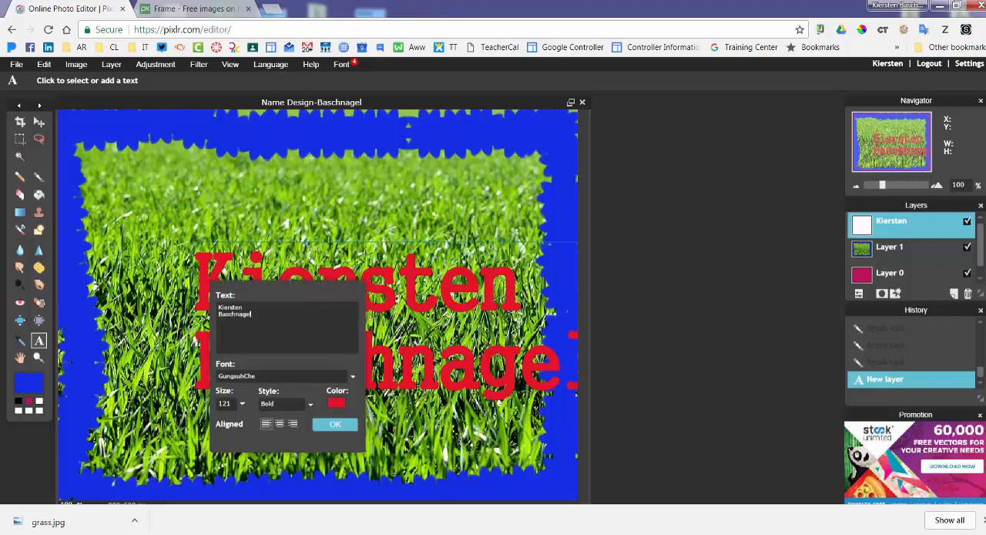
drag(331, 275, 258, 215)
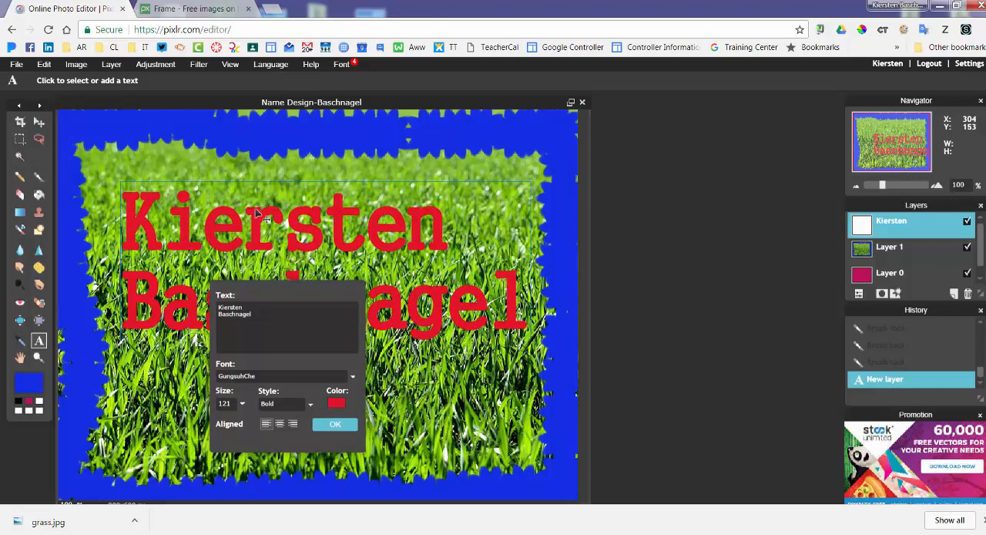
click(335, 425)
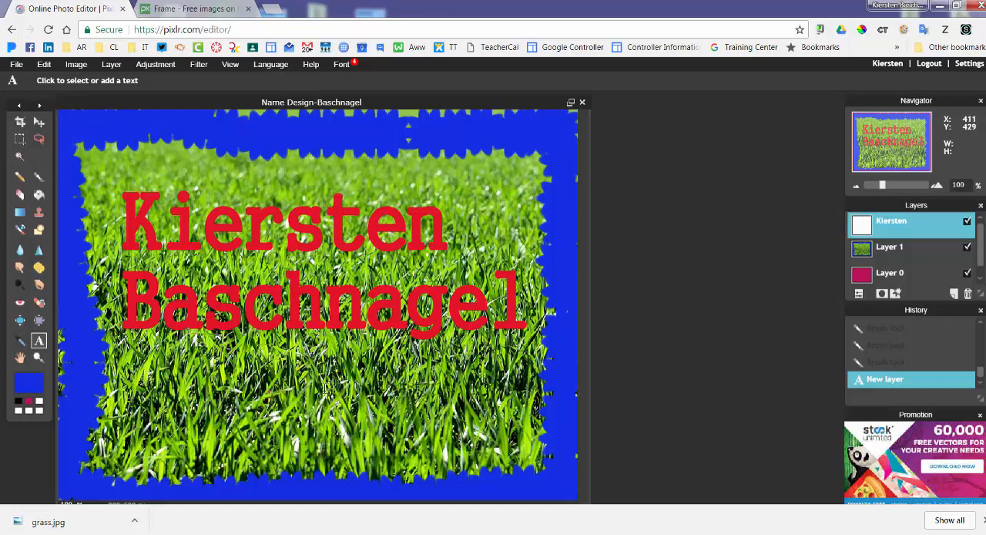
Save the design to the computer's Desktop as a PNG (Transparent, full quality), keeping the suggested file name.
click(16, 63)
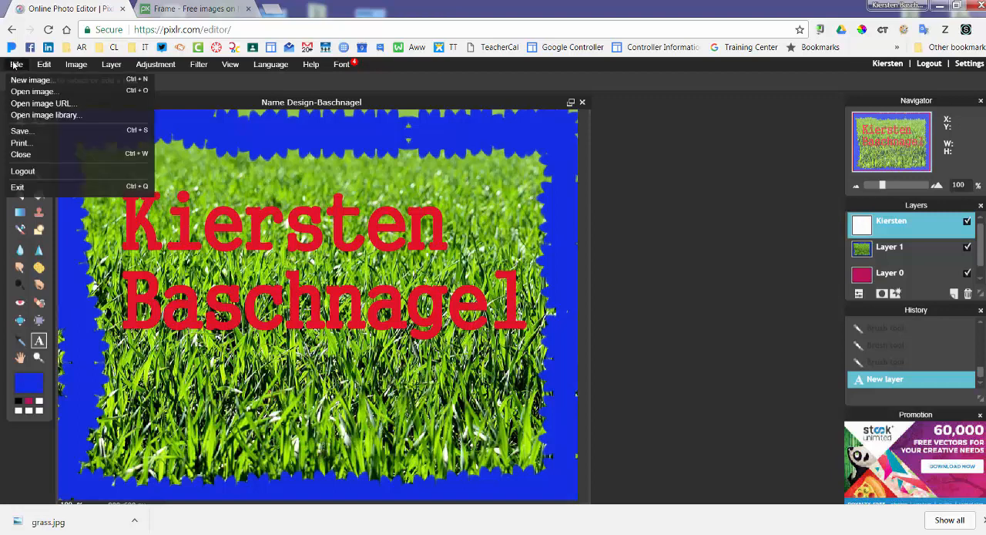
click(19, 131)
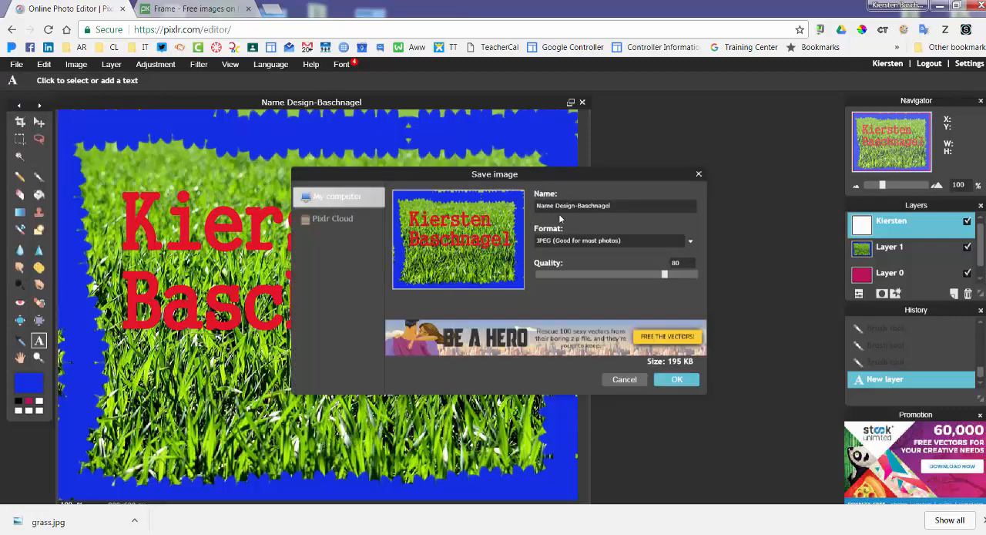
click(691, 241)
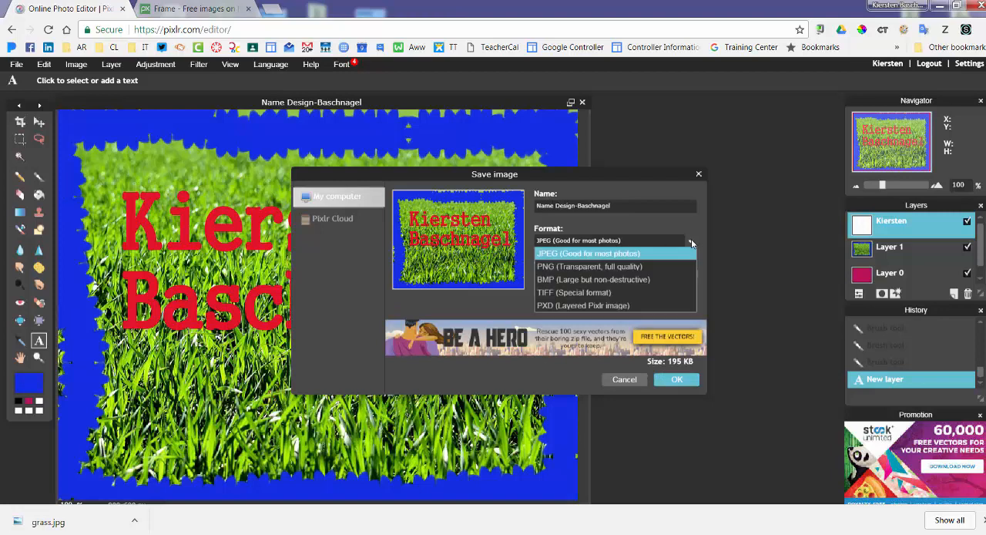
click(606, 266)
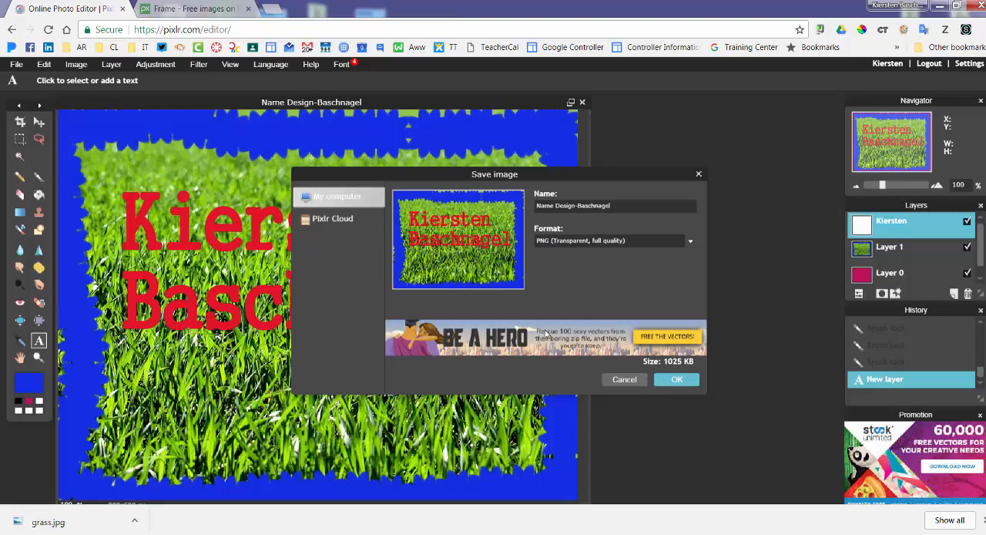
click(677, 380)
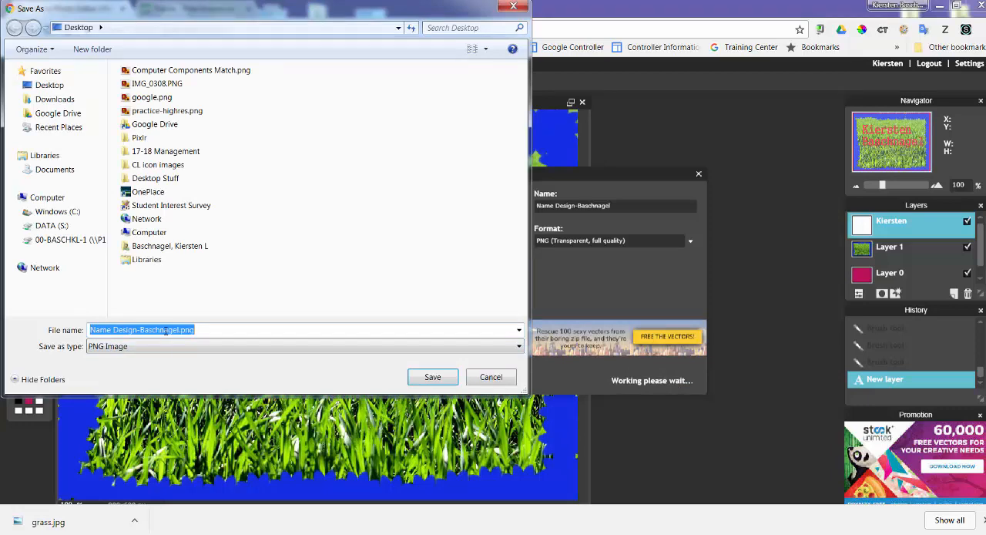
click(423, 378)
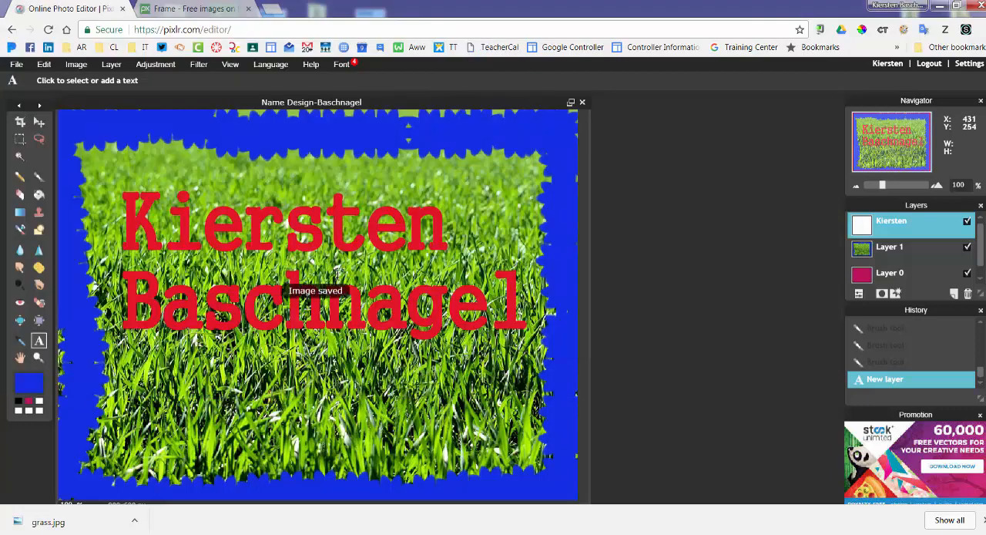
Open Google Drive in a new browser tab.
click(271, 11)
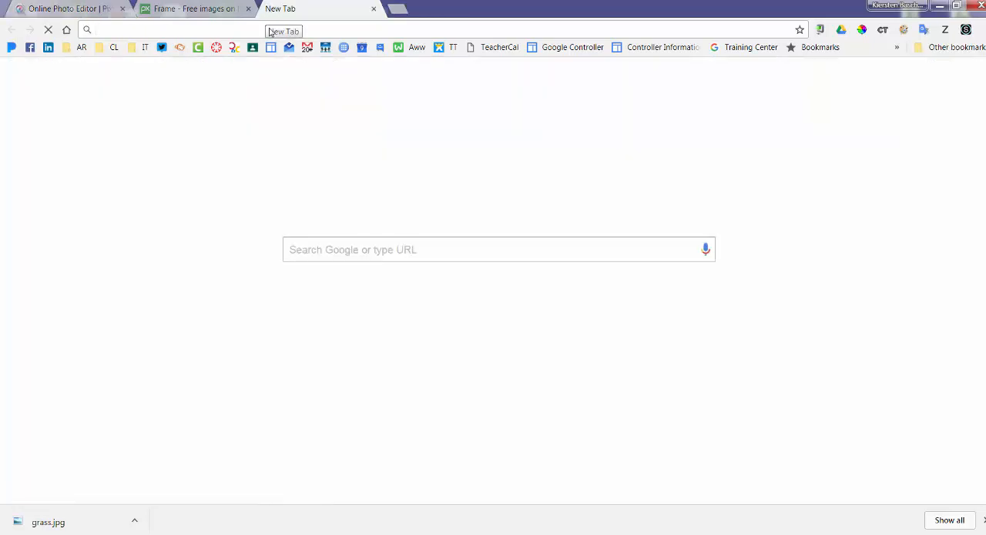
click(920, 78)
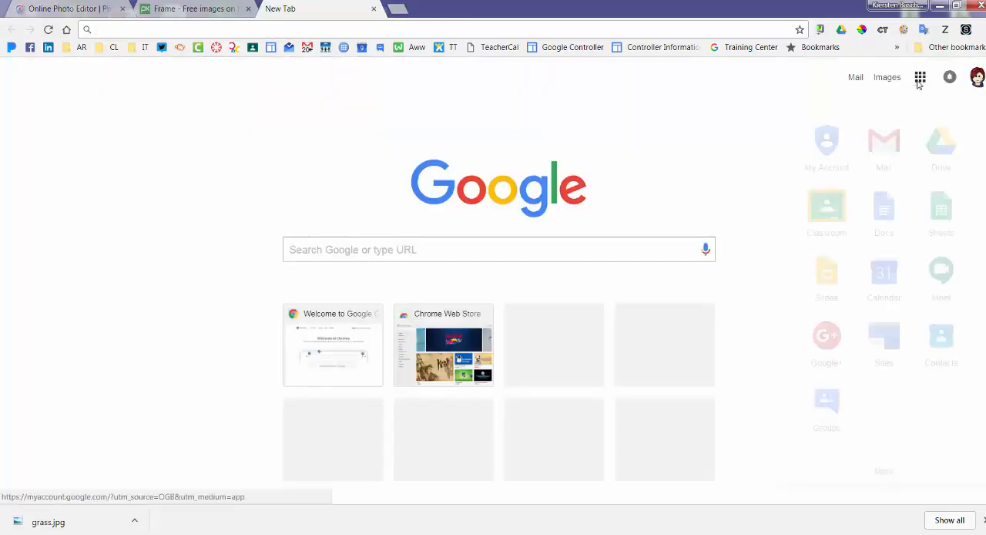
click(937, 159)
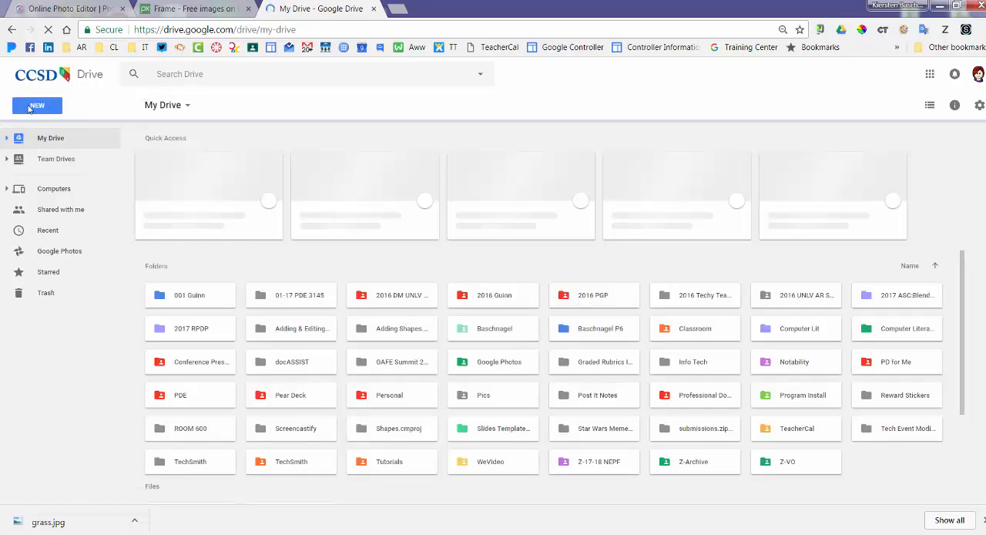
Upload the saved name design PNG from the Desktop to My Drive.
click(31, 107)
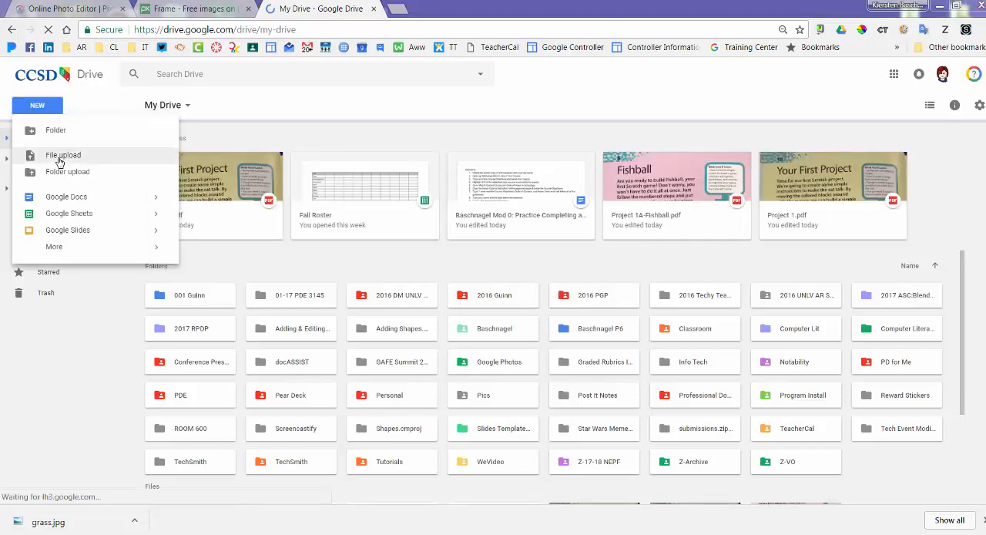
click(60, 162)
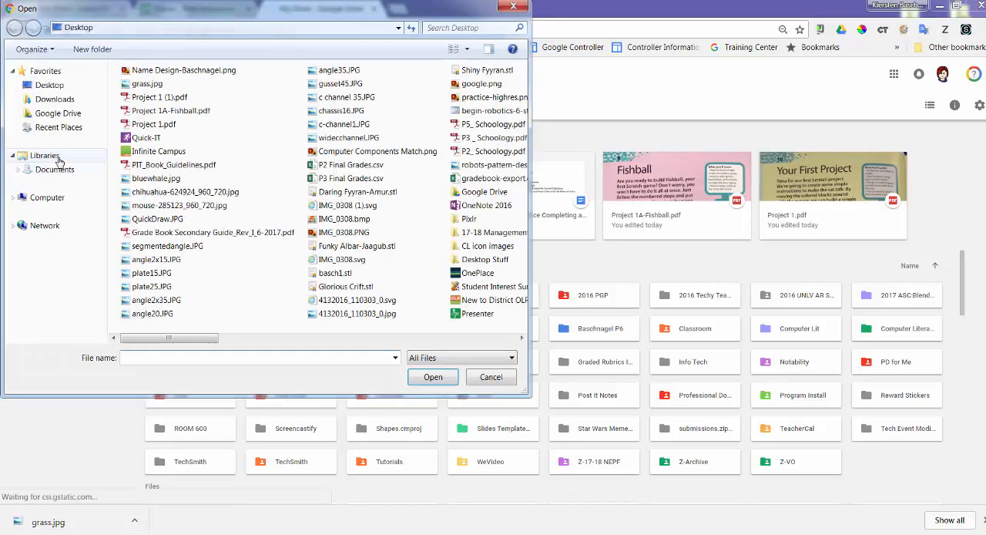
click(158, 72)
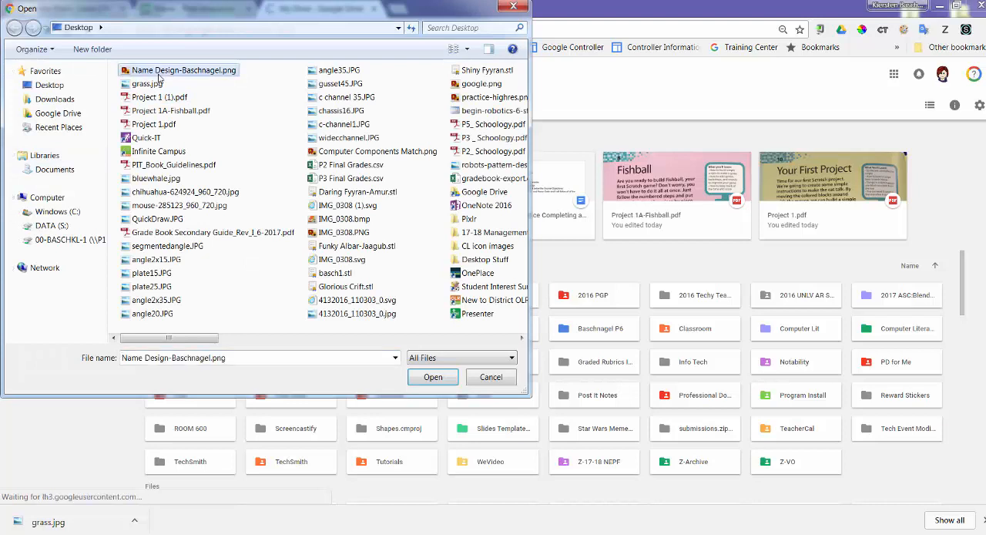
click(432, 378)
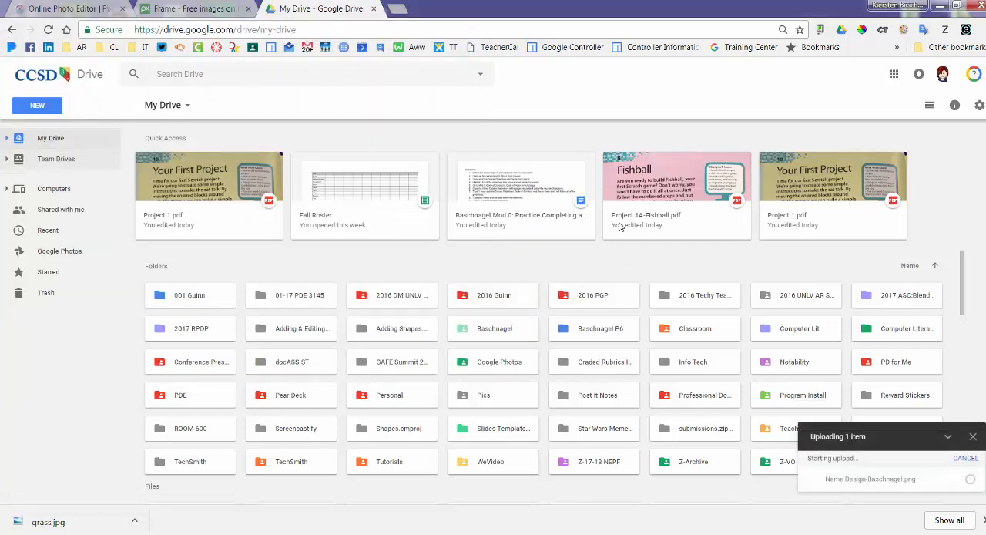